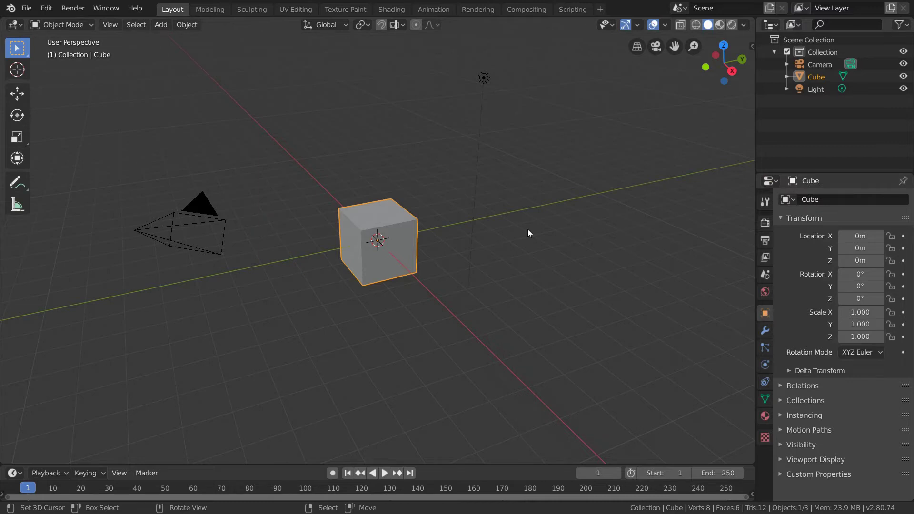
Show the Particles Link (IK-PL) panel in the 3D view sidebar
key("n")
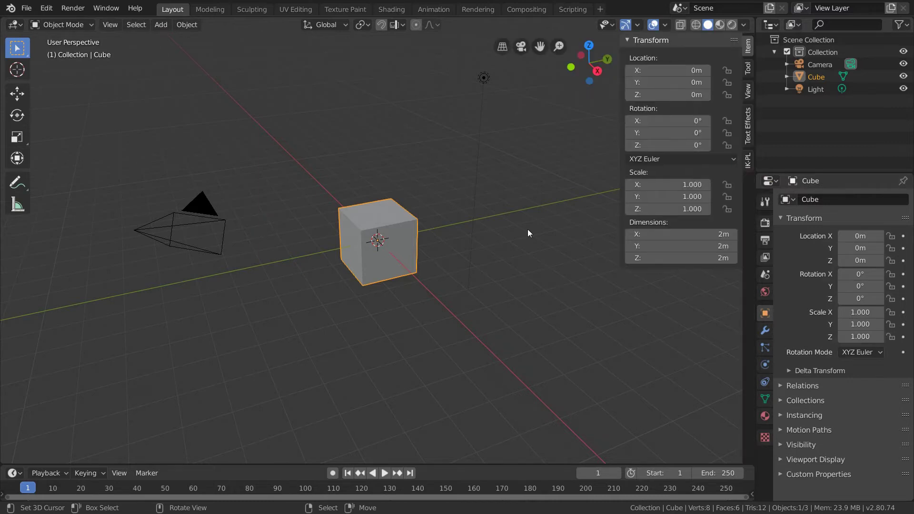
left_click(749, 161)
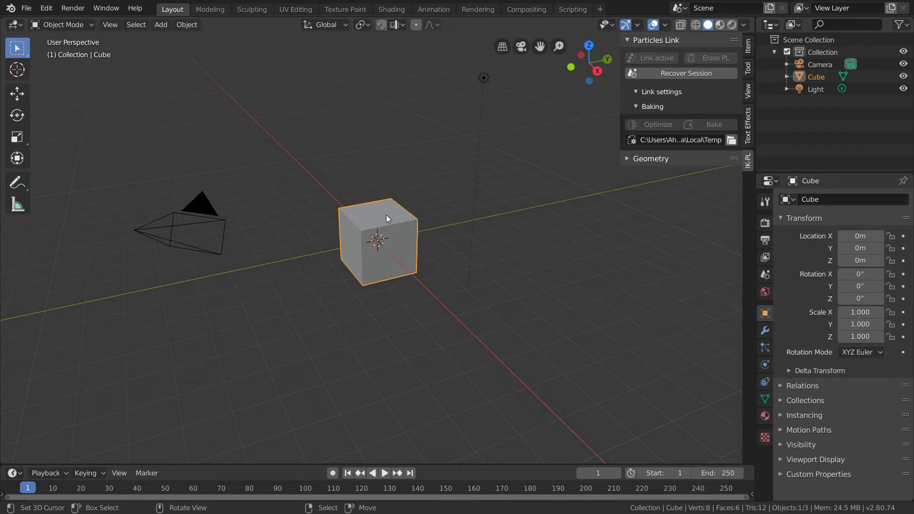
Add a new particle system to the cube and play the animation
left_click(763, 352)
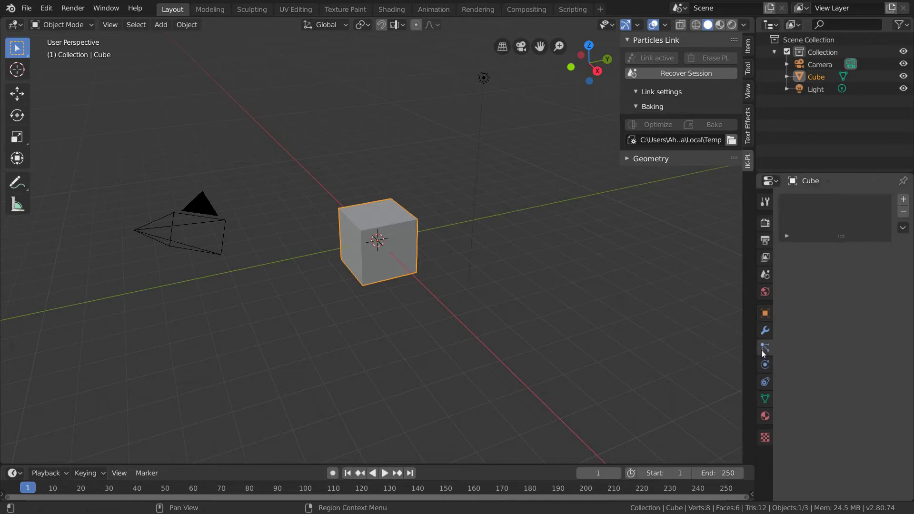
left_click(904, 200)
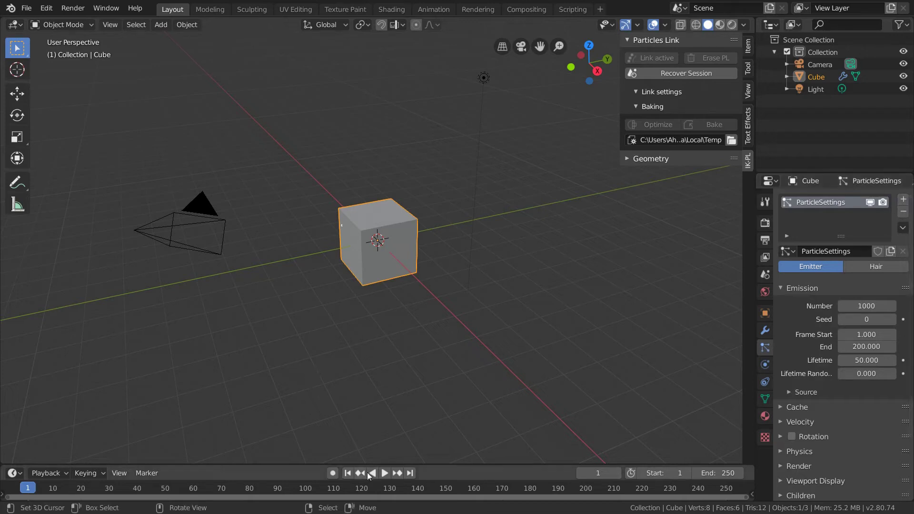
left_click(385, 473)
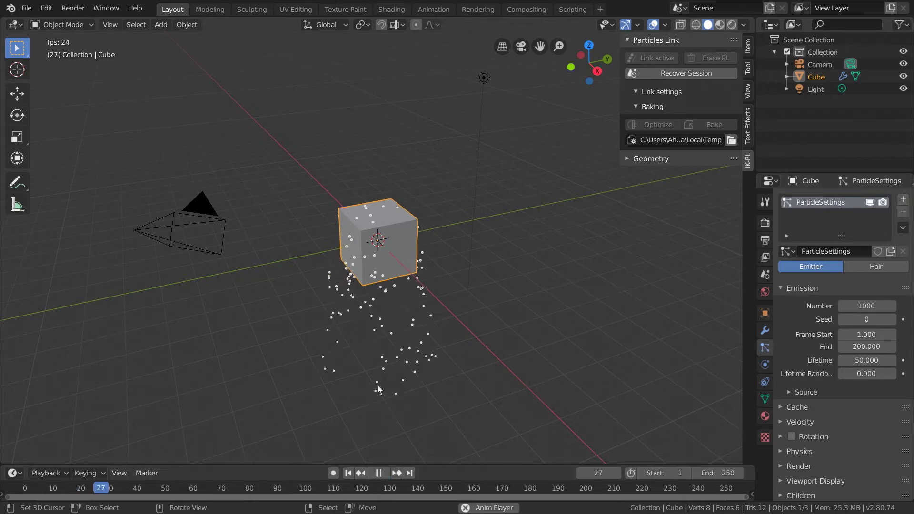
middle_click_drag(378, 385, 374, 290)
Rewind to frame 1, replay the falling particles, and reselect the cube
key("space")
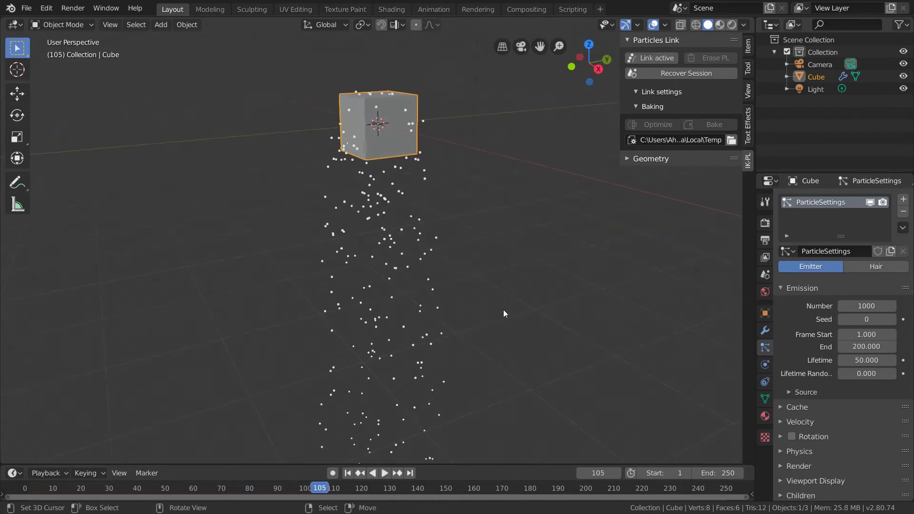
key("shift+Left")
key("alt+a")
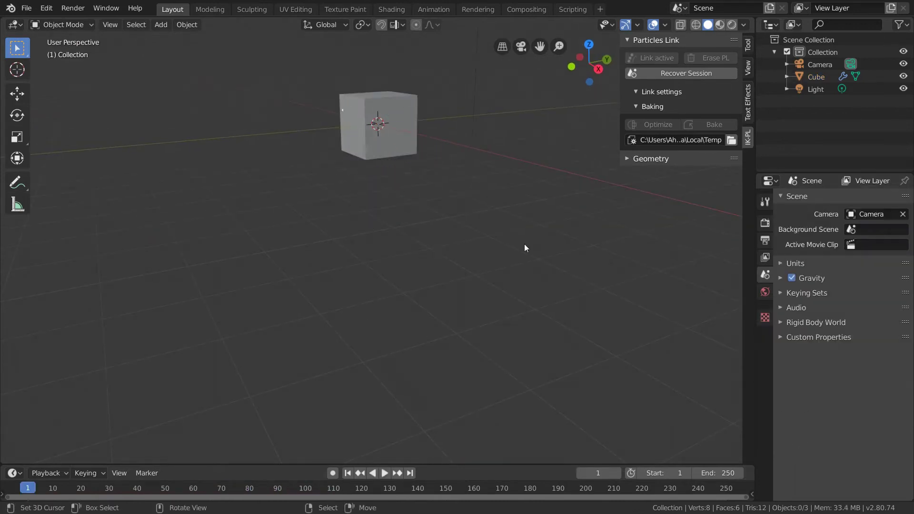
key("space")
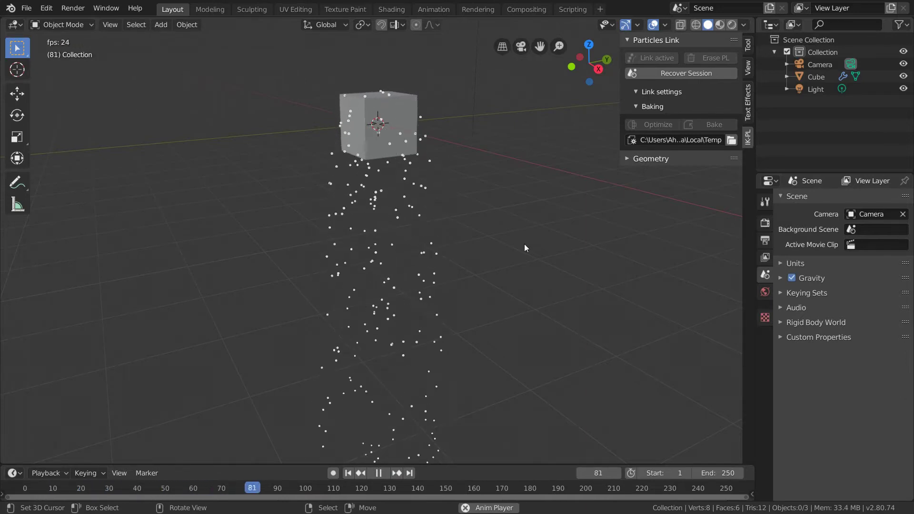
left_click(415, 117)
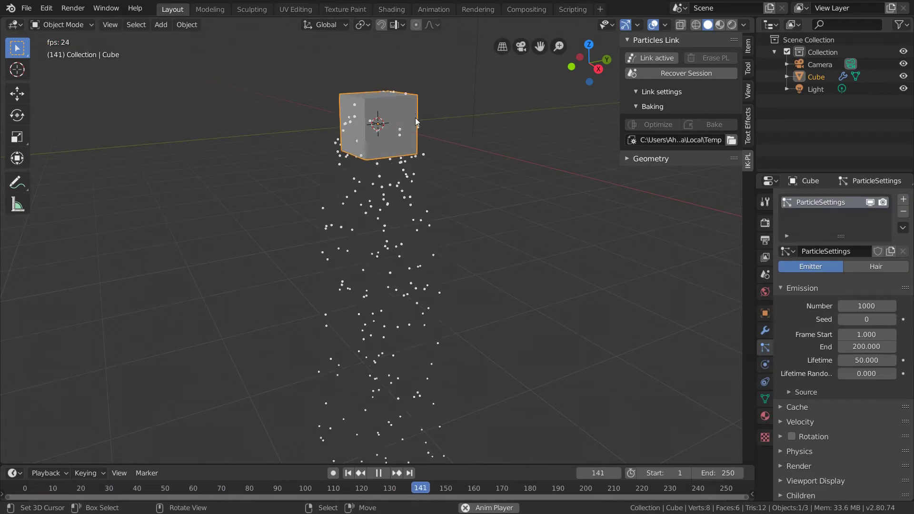
Link the cube's particles into Cube_1_IKPL, try Network mode, then play in Flow line mode
left_click(664, 58)
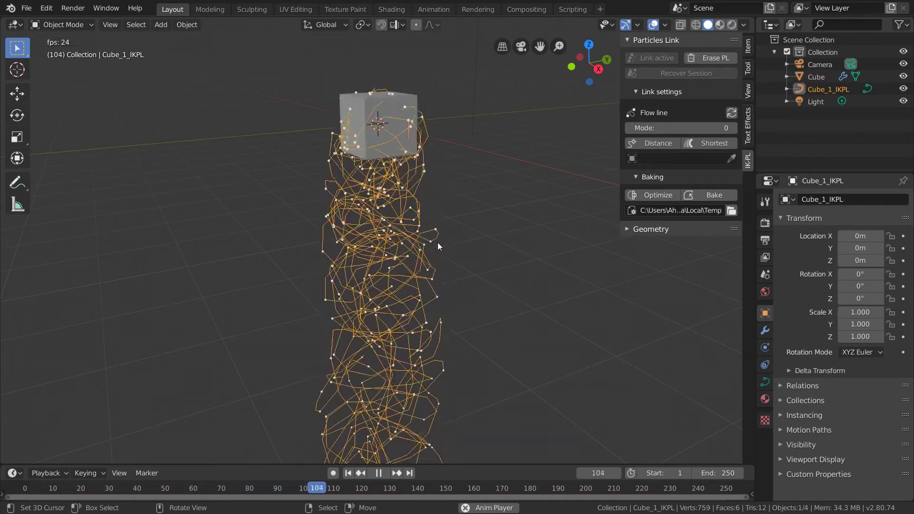
key("space")
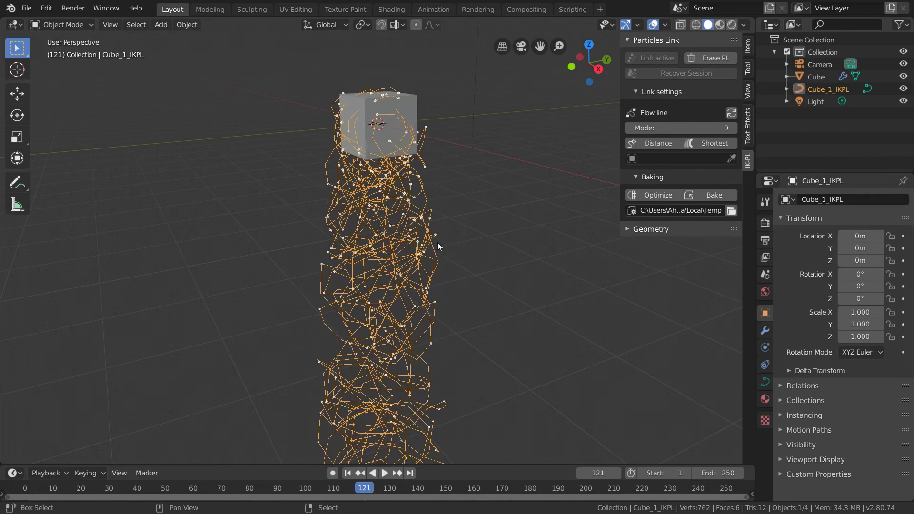
key("shift+Left")
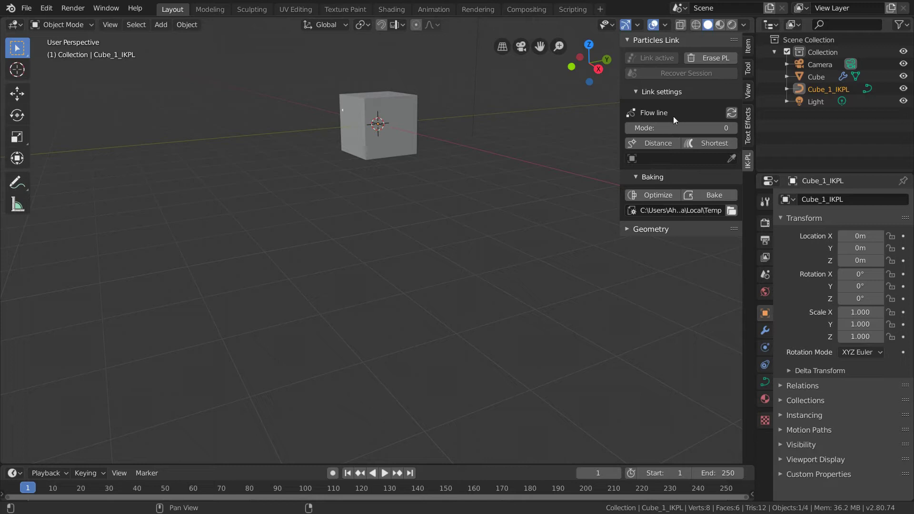
left_click(734, 127)
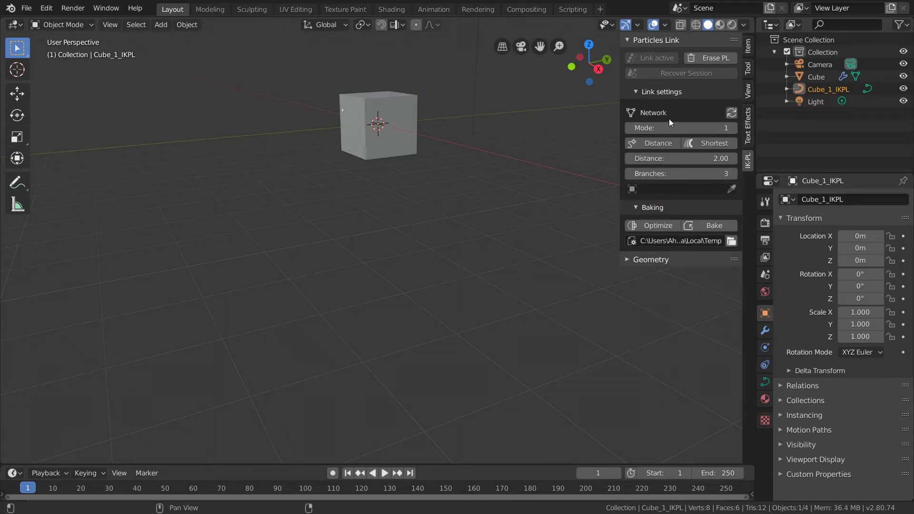
left_click(630, 128)
key("space")
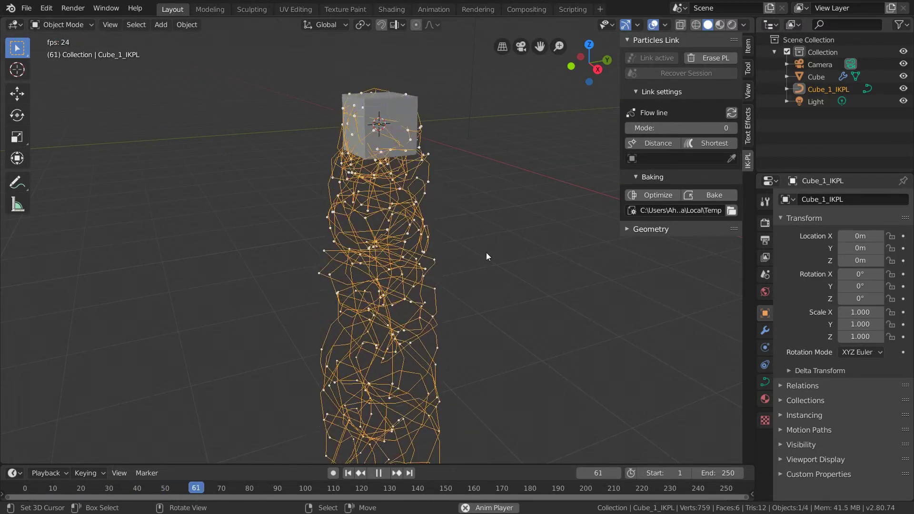
Set the cube's emission Number to 100 and inspect the sparser linked trails
left_click(405, 103)
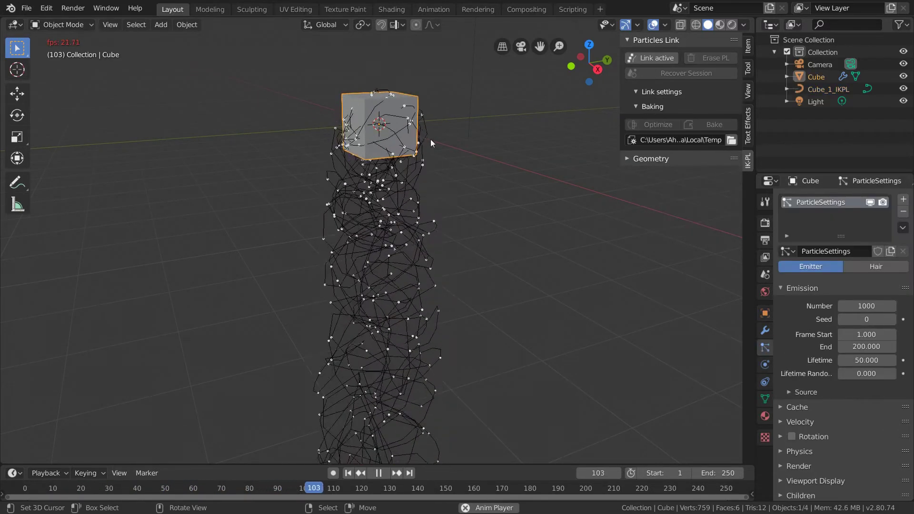
left_click(868, 306)
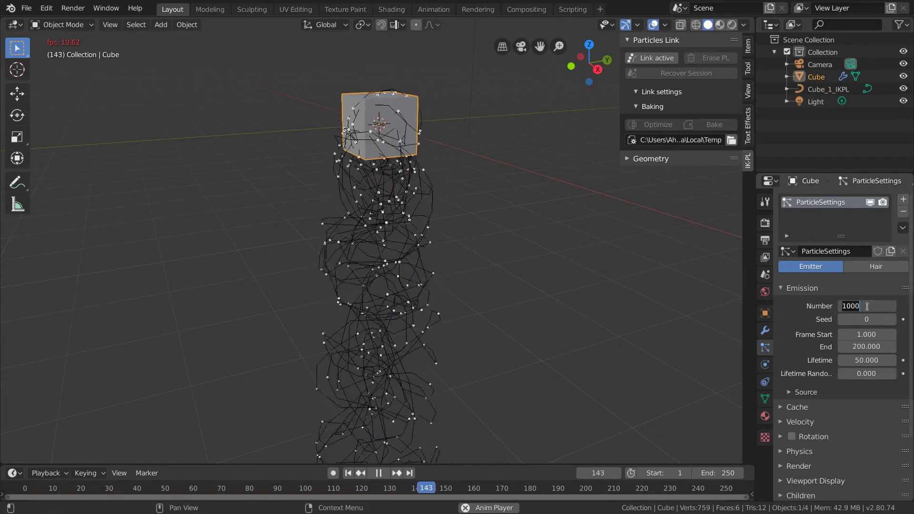
type("100")
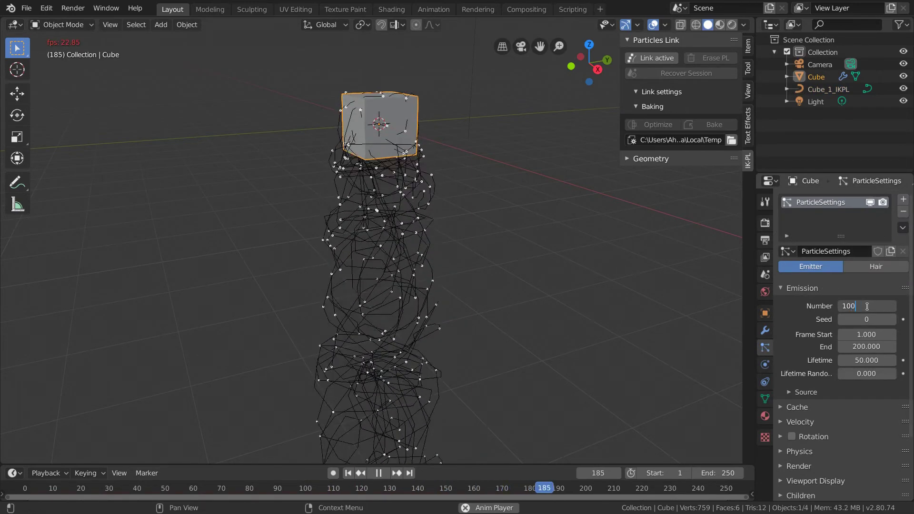
key("Return")
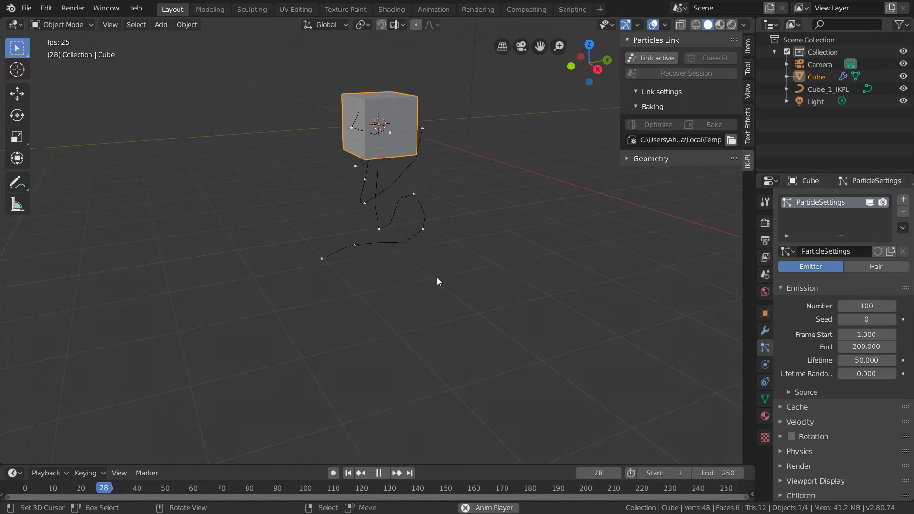
key("space")
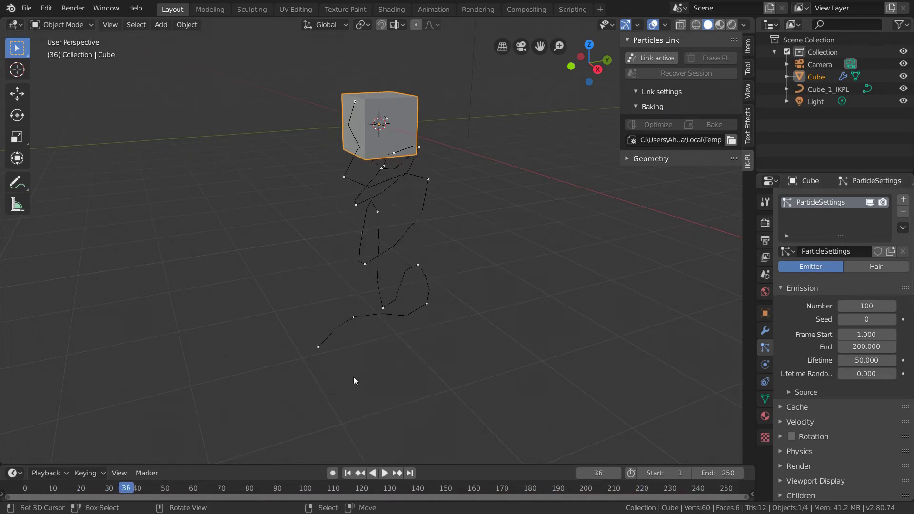
middle_click_drag(335, 381, 406, 381)
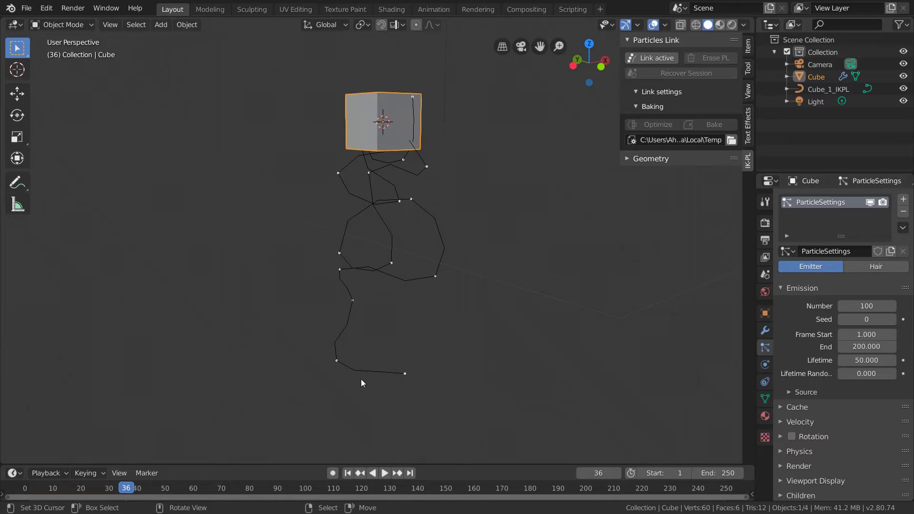
key("Right")
key("Right")
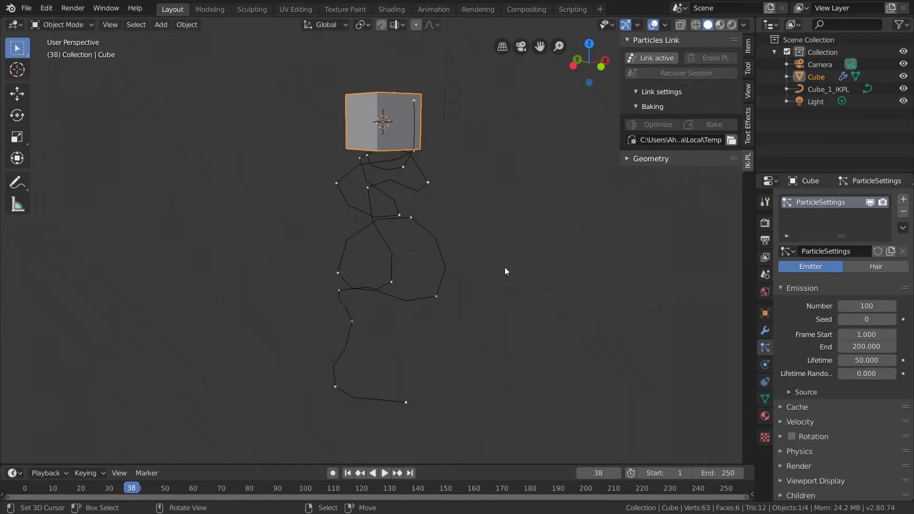
Enable Distance linking on the Cube_1_IKPL curve
left_click(407, 187)
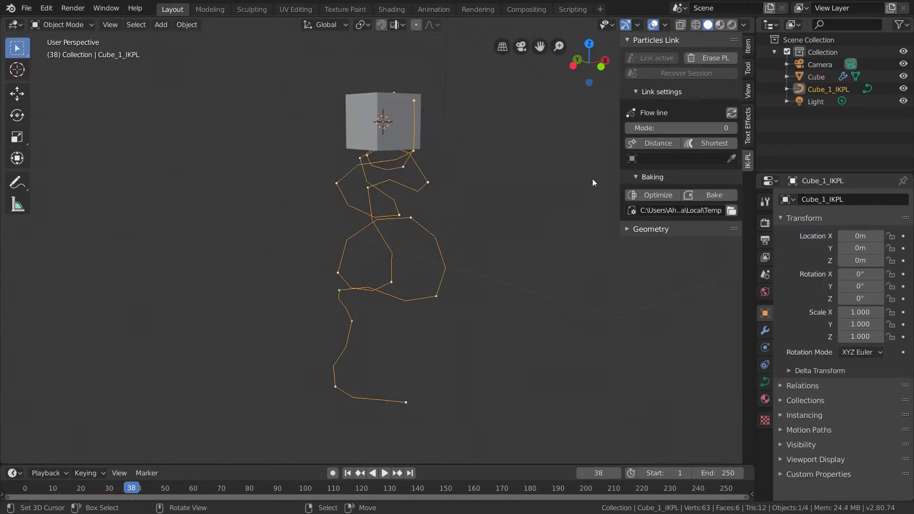
left_click(673, 144)
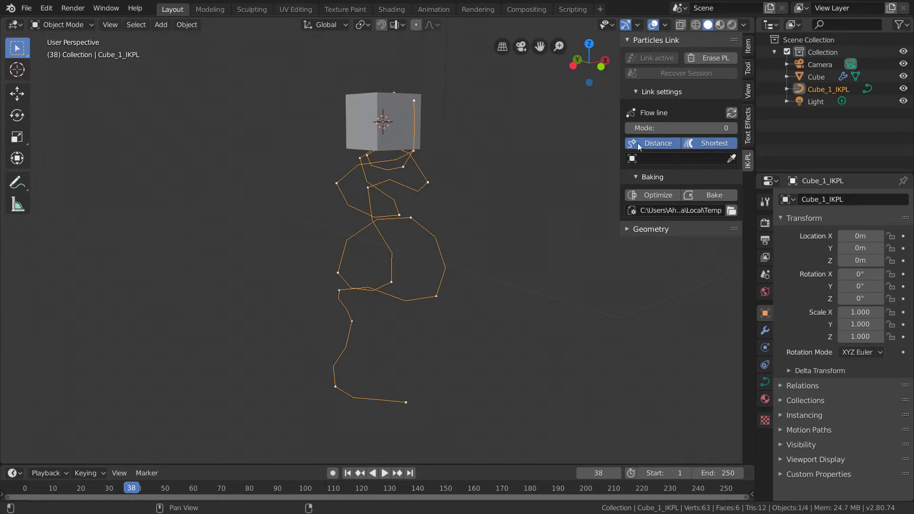
left_click(659, 143)
left_click(661, 143)
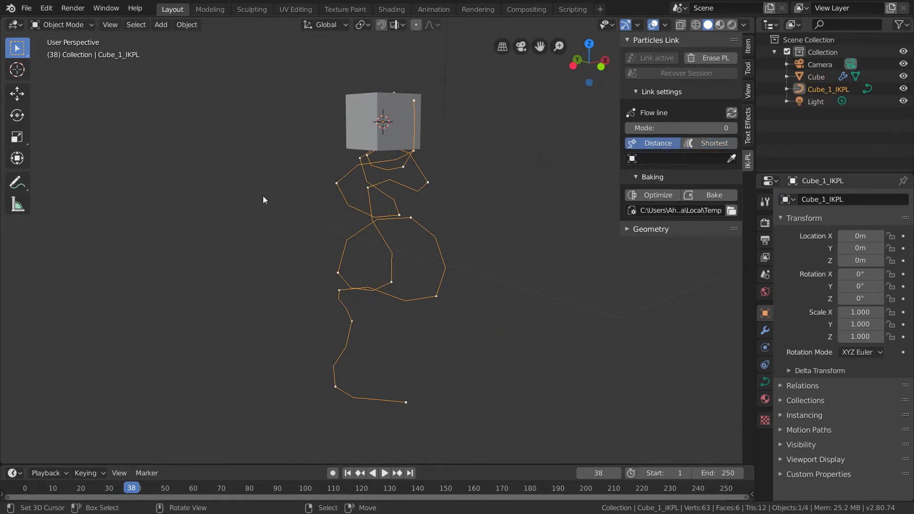
Add a Plain Axes Empty to the left of the particle trails
left_click(237, 159)
key("shift+a")
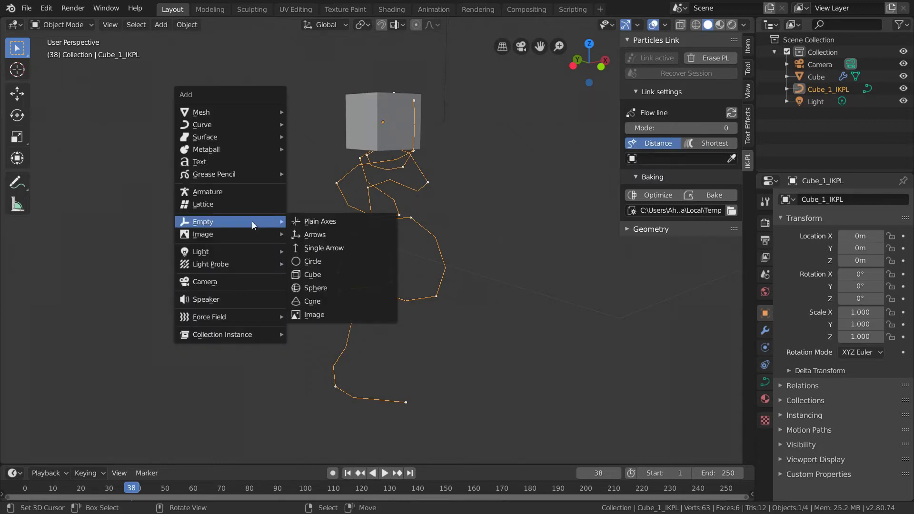
left_click(317, 221)
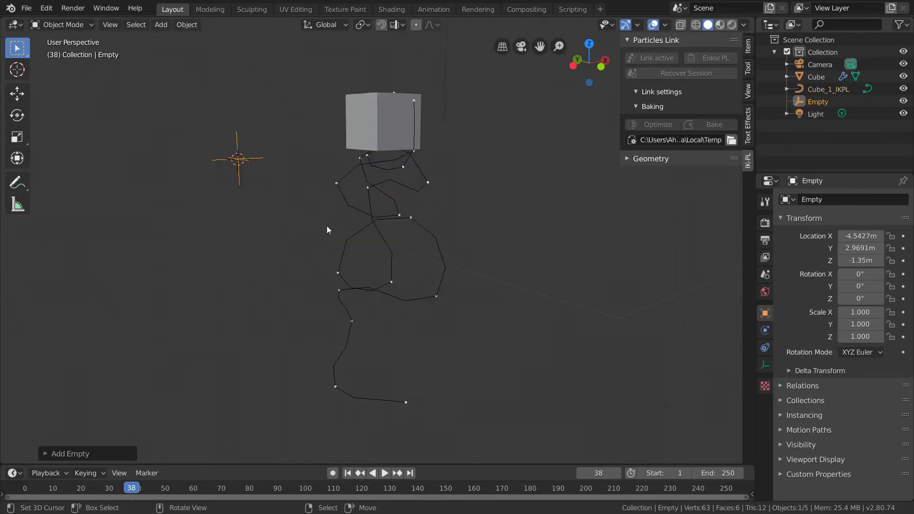
Pick the Empty as the Cube_1_IKPL curve's target object
left_click(428, 185)
left_click(428, 192)
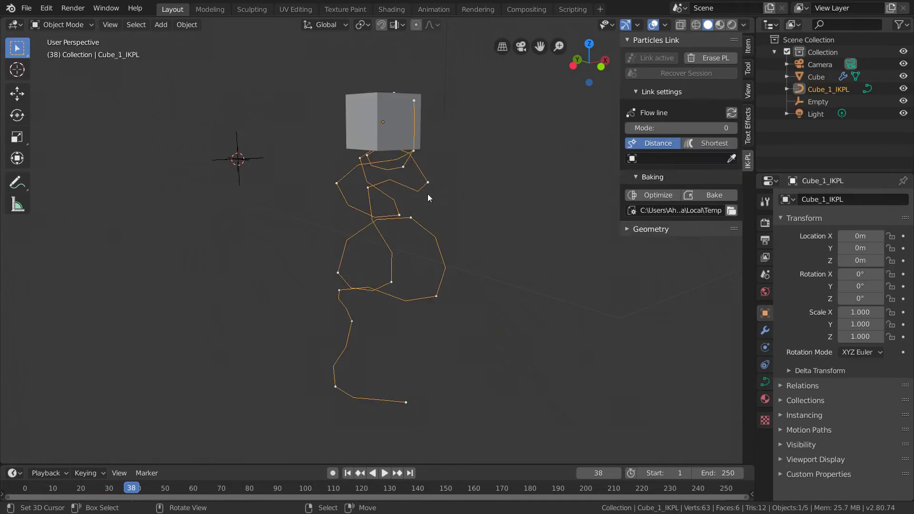
left_click(732, 158)
left_click(266, 154)
Move the Empty during playback so the flow lines bend, stopping at frame 202
left_click(386, 473)
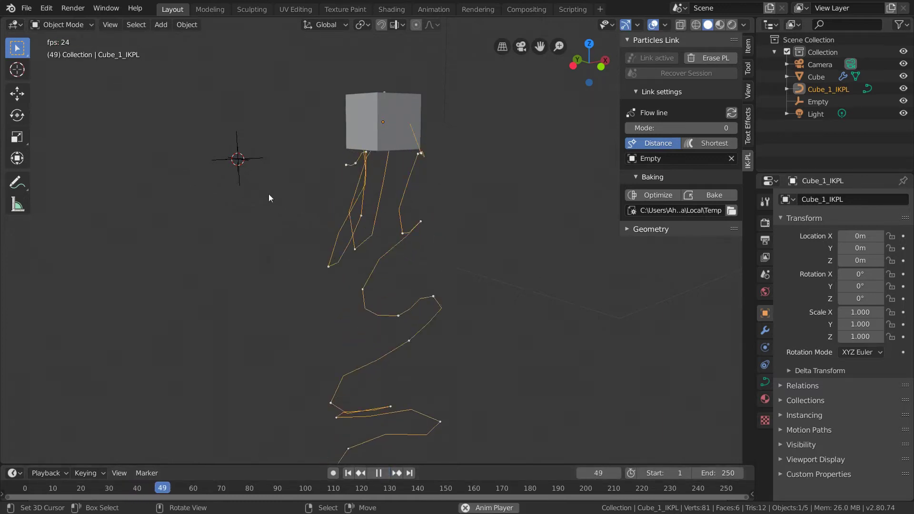
left_click(261, 162)
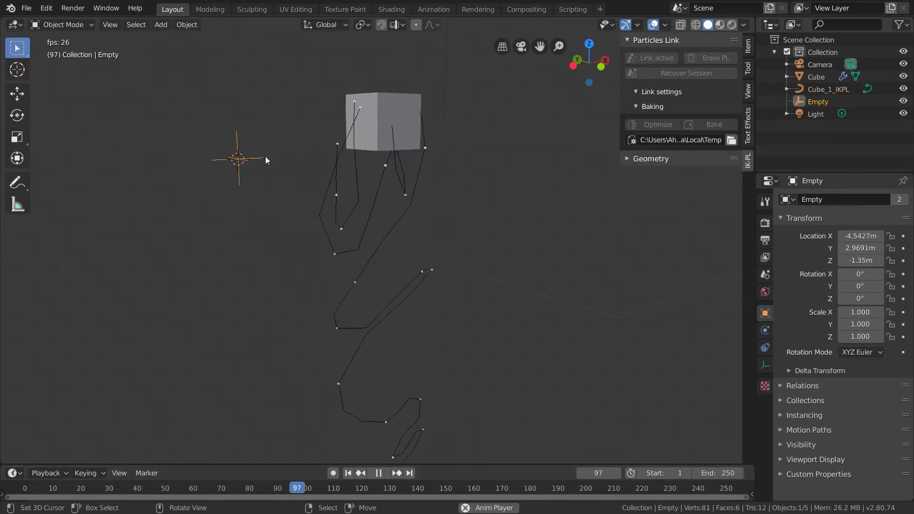
key("g")
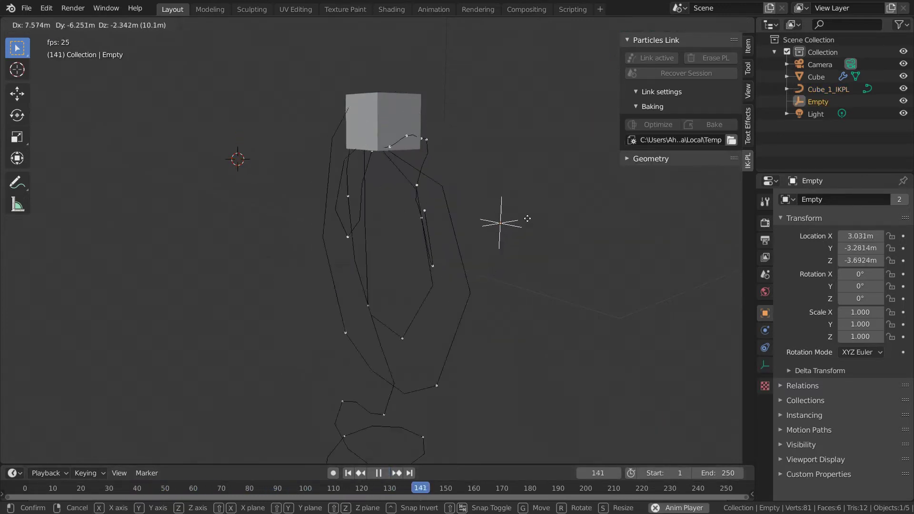
left_click(335, 236)
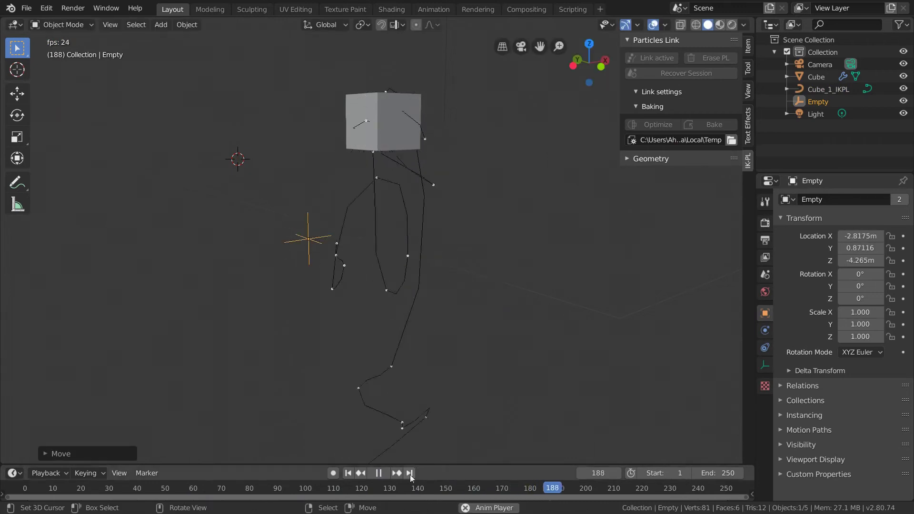
key("space")
Inspect the reshaped strands from new angles and select the Cube_1_IKPL curve
middle_click_drag(378, 263, 333, 258)
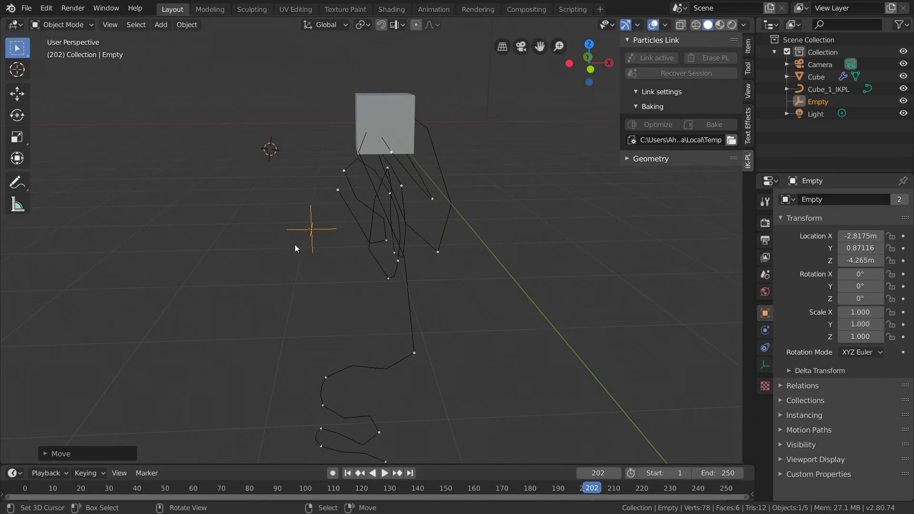
middle_click_drag(341, 210, 338, 188)
middle_click_drag(306, 242, 346, 229)
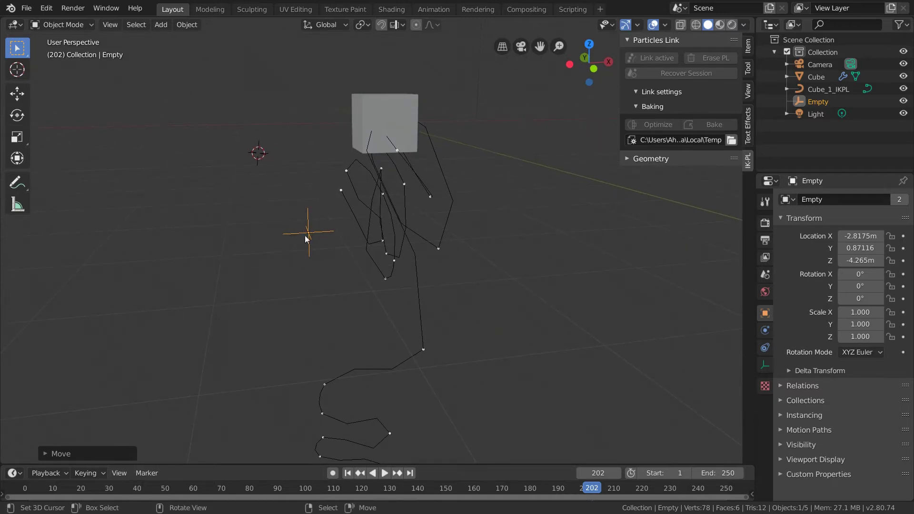
left_click(399, 204)
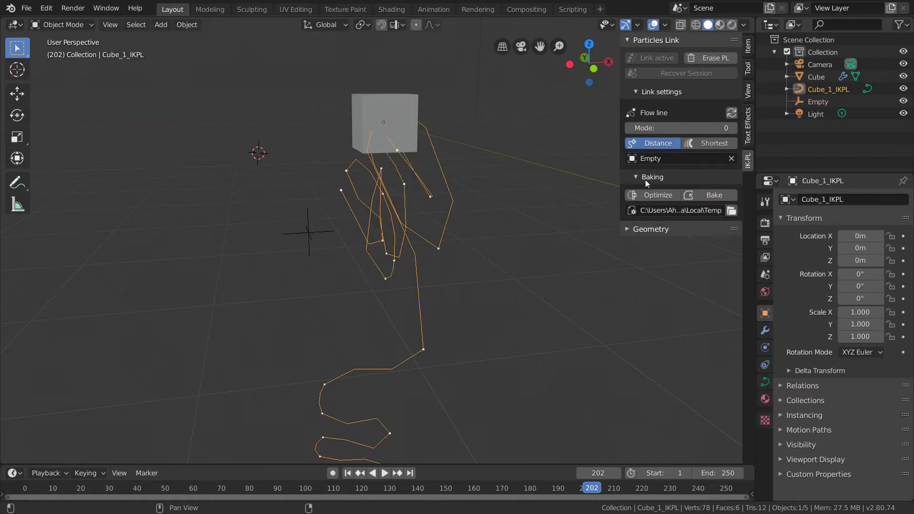
Switch linking from Distance to Shortest and refresh the flow lines
left_click(688, 144, "shift")
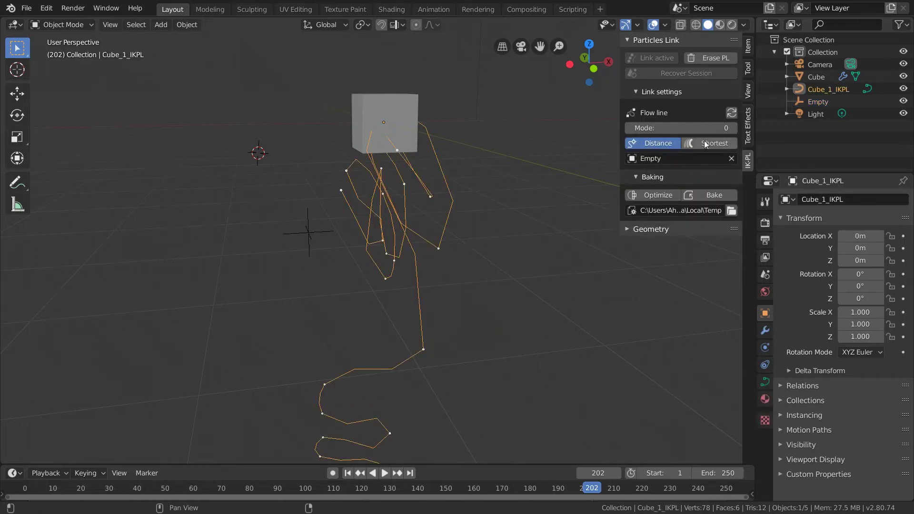
left_click(673, 142, "shift")
left_click(735, 113)
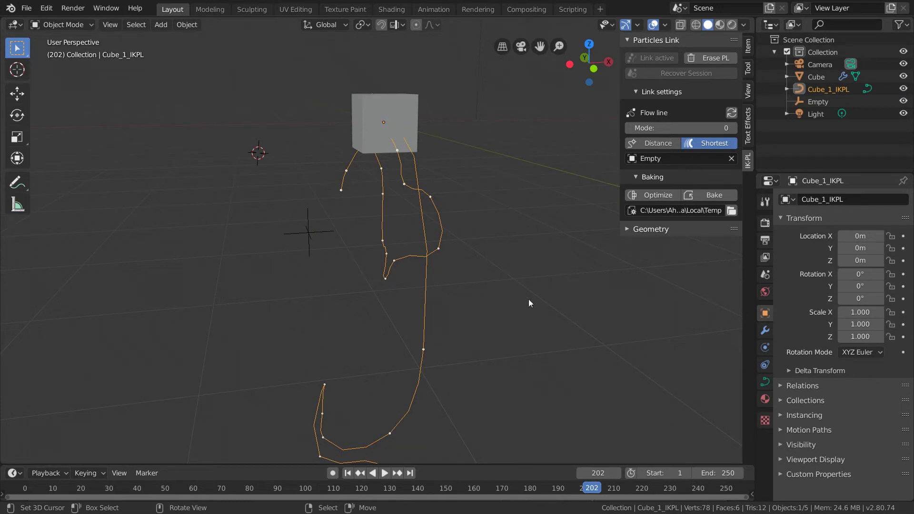
Switch to Network mode and regenerate links with Distance 5 and 5 Branches
left_click(737, 128)
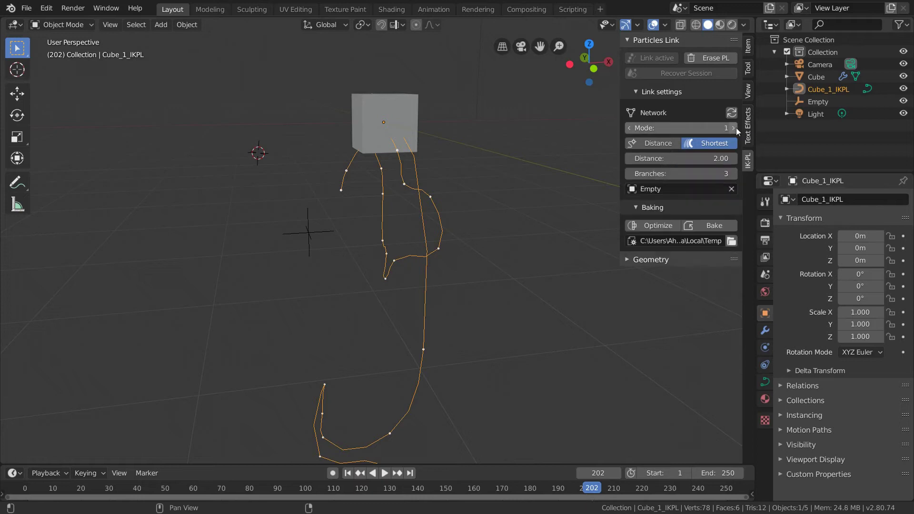
left_click(734, 113)
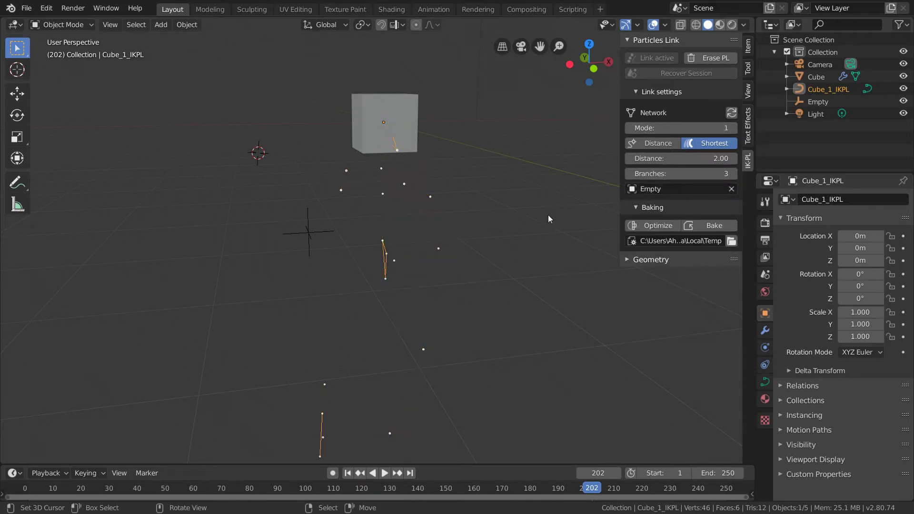
left_click(689, 159)
type("5")
key("Return")
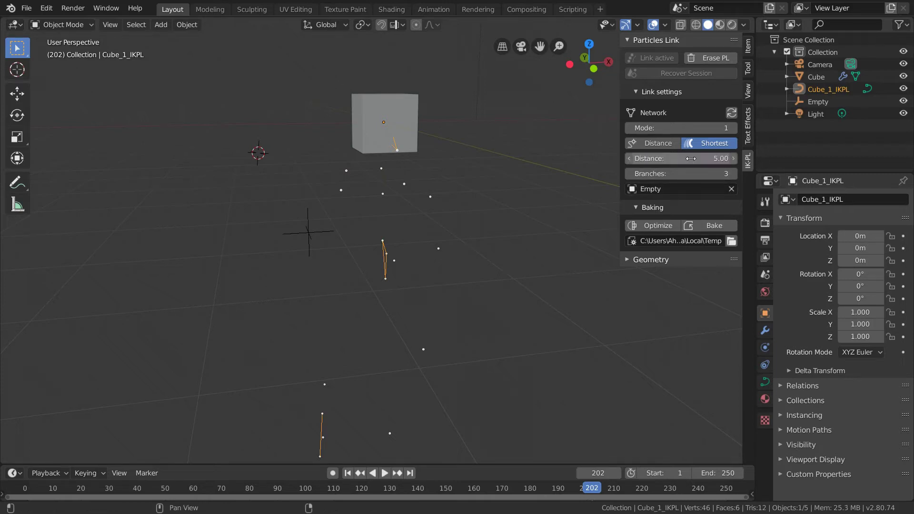
left_click(679, 174)
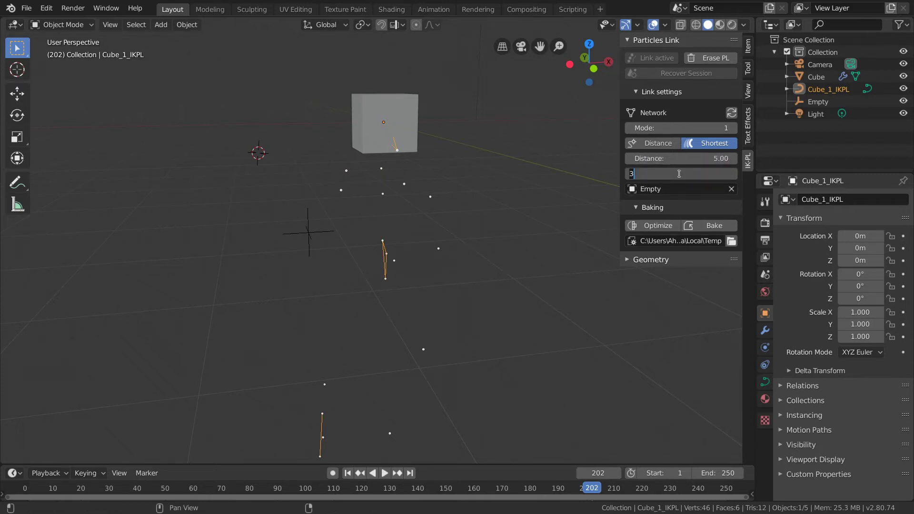
type("5")
key("Return")
left_click(732, 114)
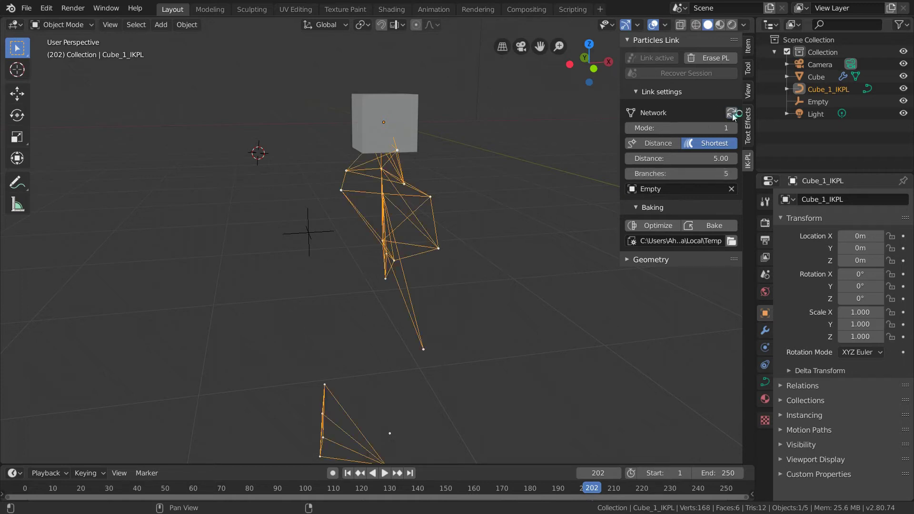
Regenerate the network with Distance 9 and 10 Branches, then return Mode to Flow line
left_click(683, 158)
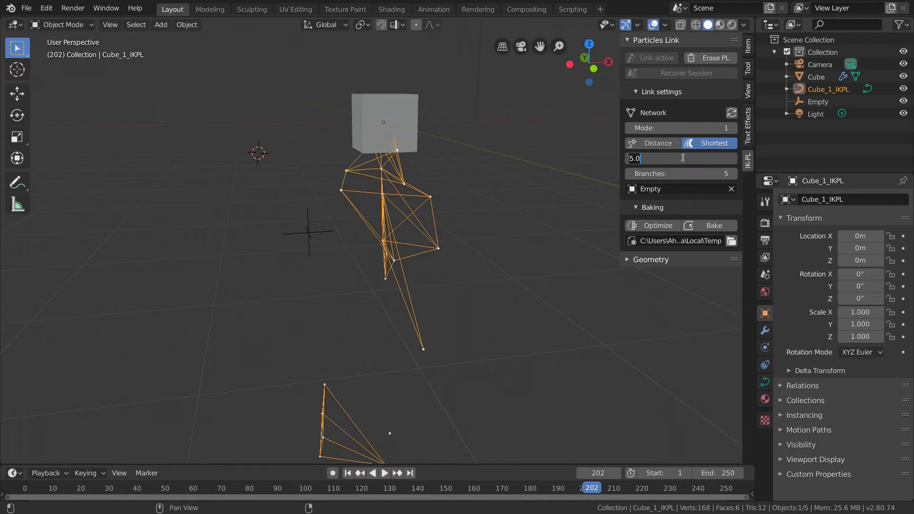
type("9")
key("Return")
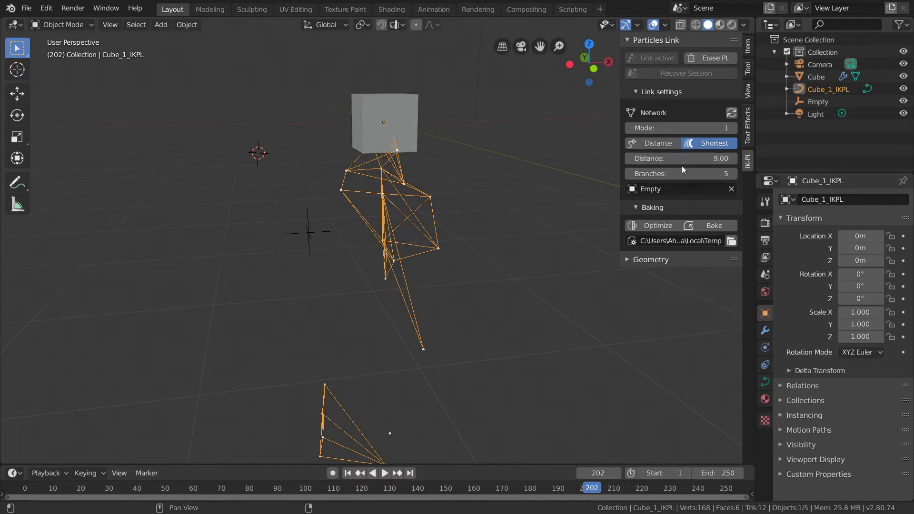
left_click(681, 173)
type("10")
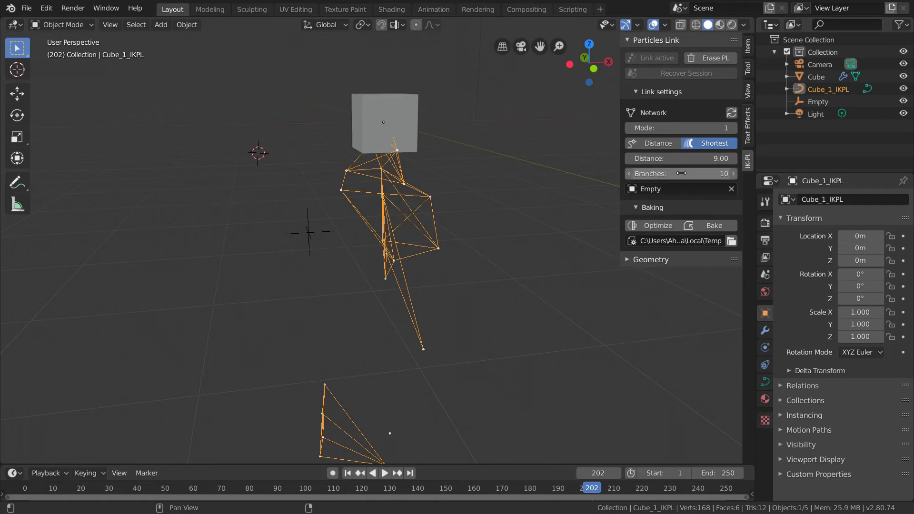
key("Return")
left_click(732, 113)
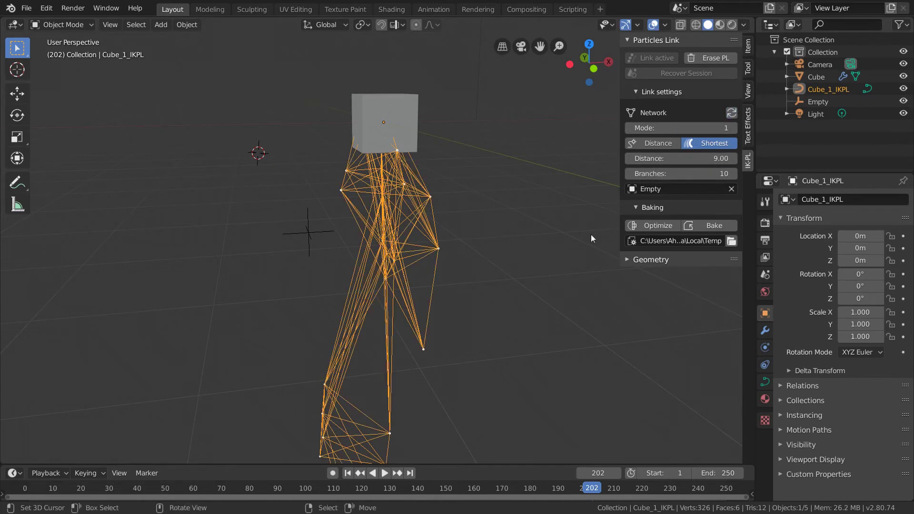
middle_click_drag(348, 288, 497, 272)
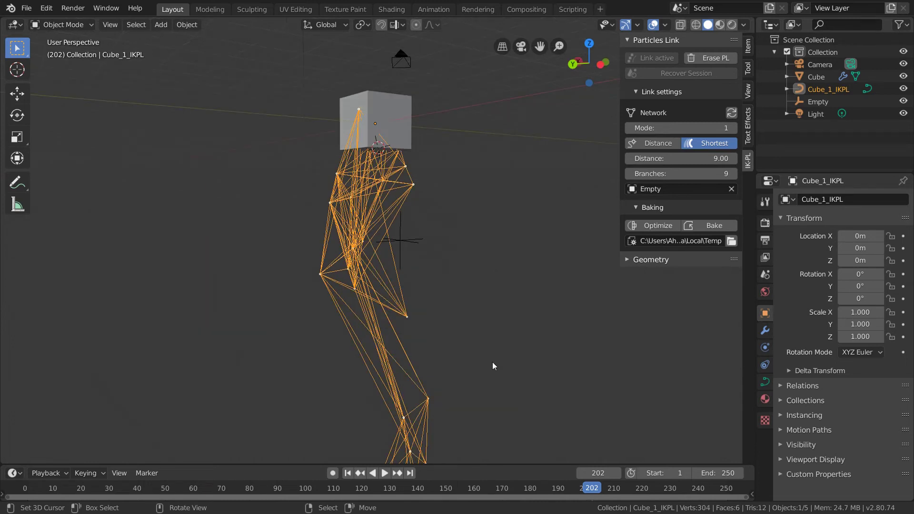
left_click(630, 129)
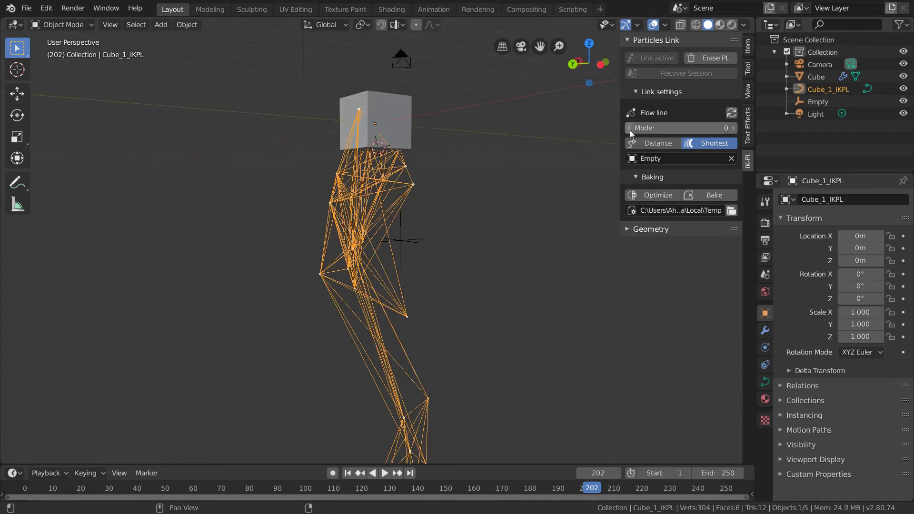
Regenerate the flow line, trying Vector interpolation before returning to Automatic
left_click(628, 228)
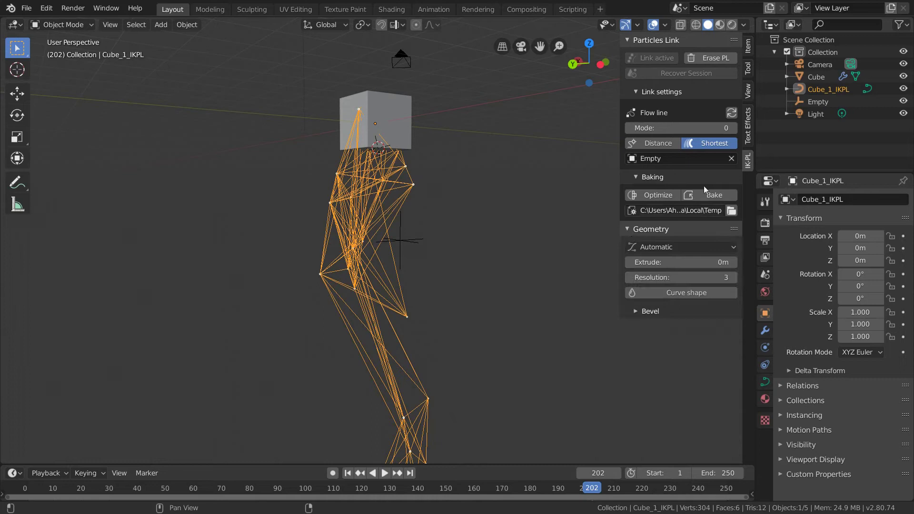
left_click(732, 113)
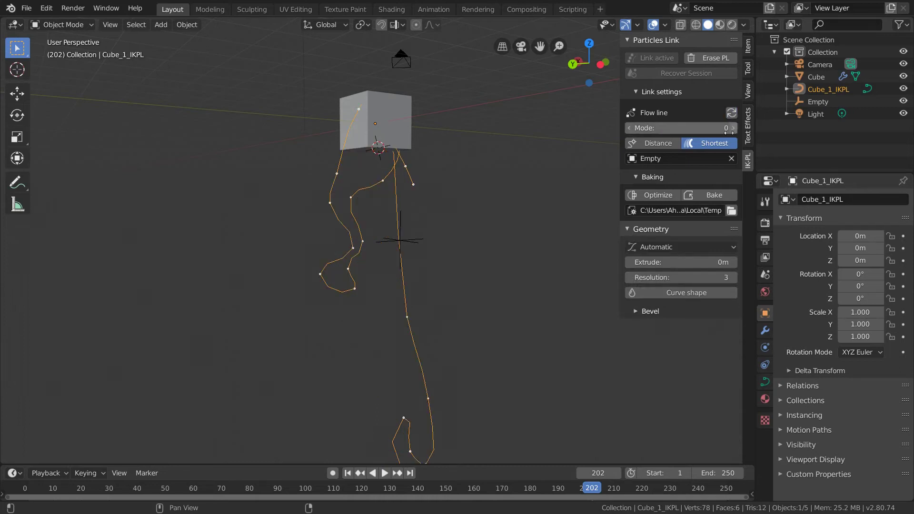
left_click(673, 246)
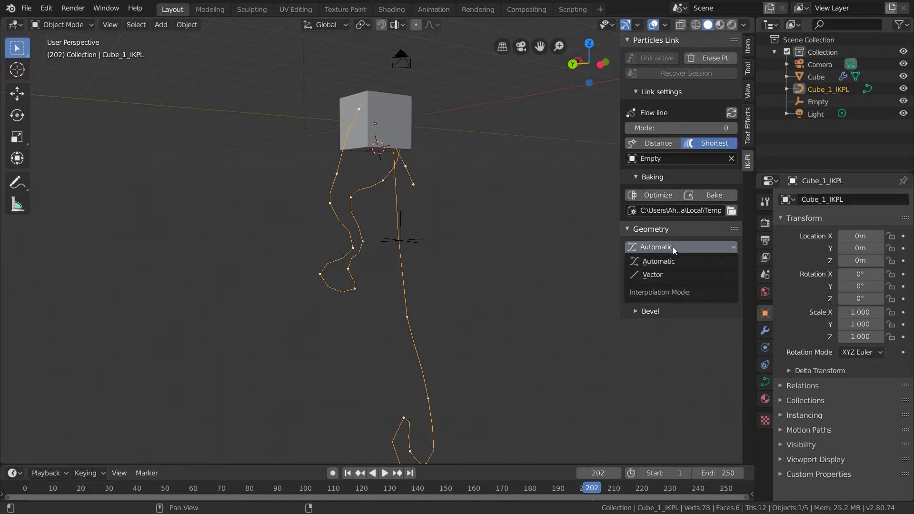
left_click(662, 275)
left_click(732, 114)
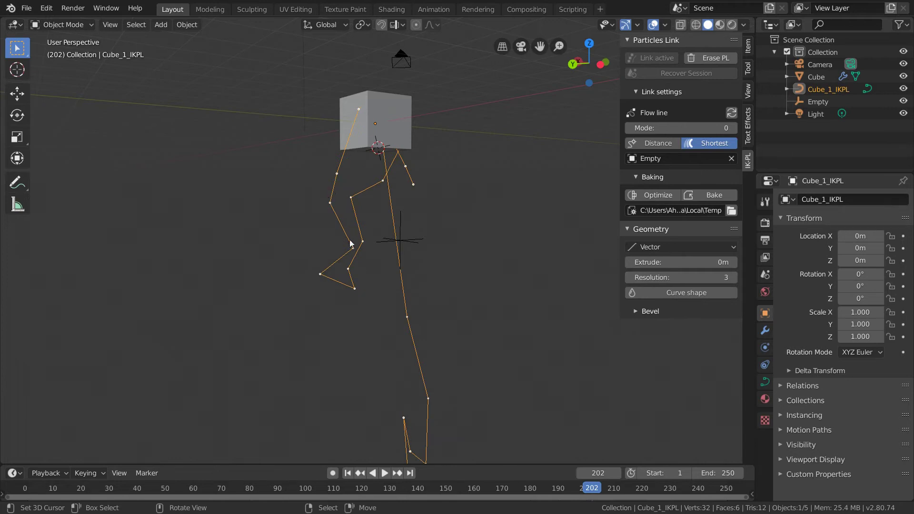
left_click(660, 247)
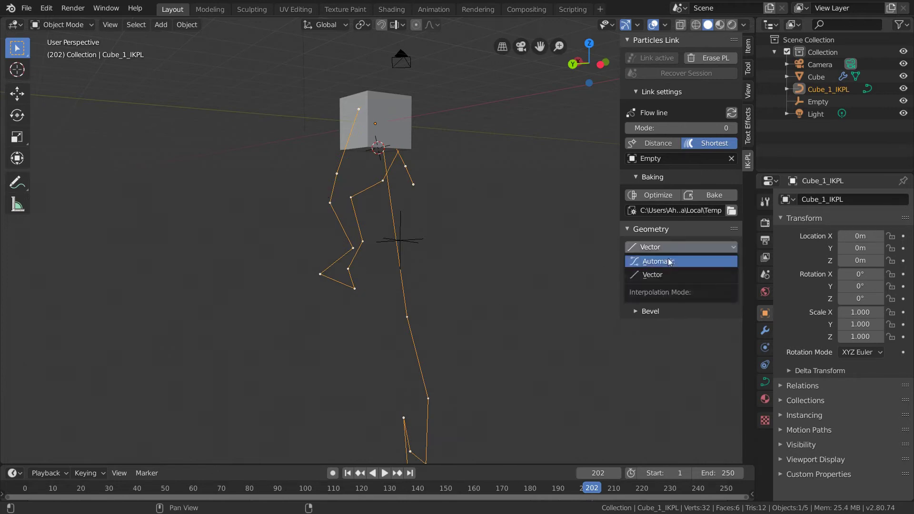
left_click(667, 262)
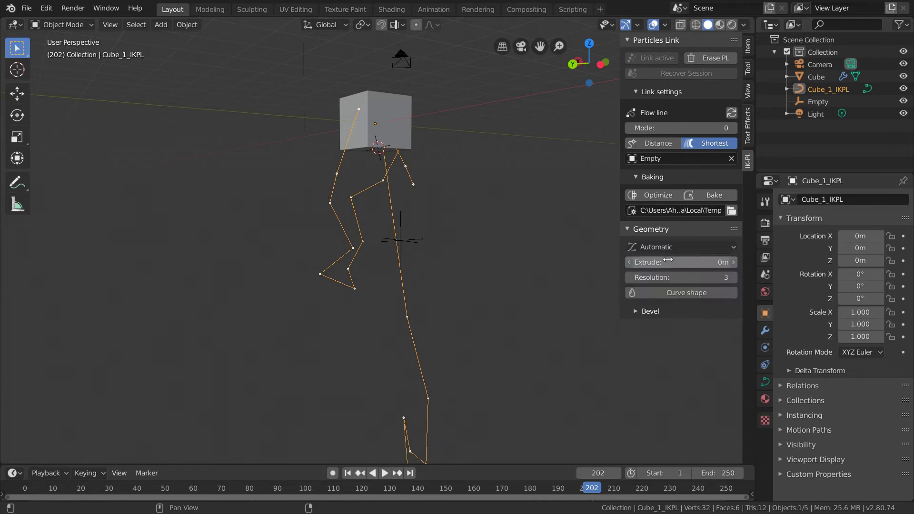
left_click(735, 113)
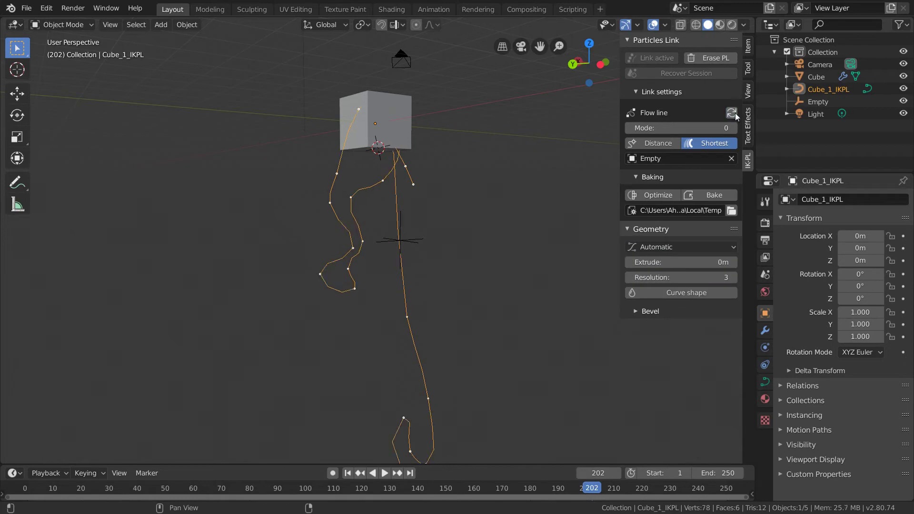
Set the curve Resolution to 10 and regenerate the flow line
left_click(690, 277)
type("10")
key("Return")
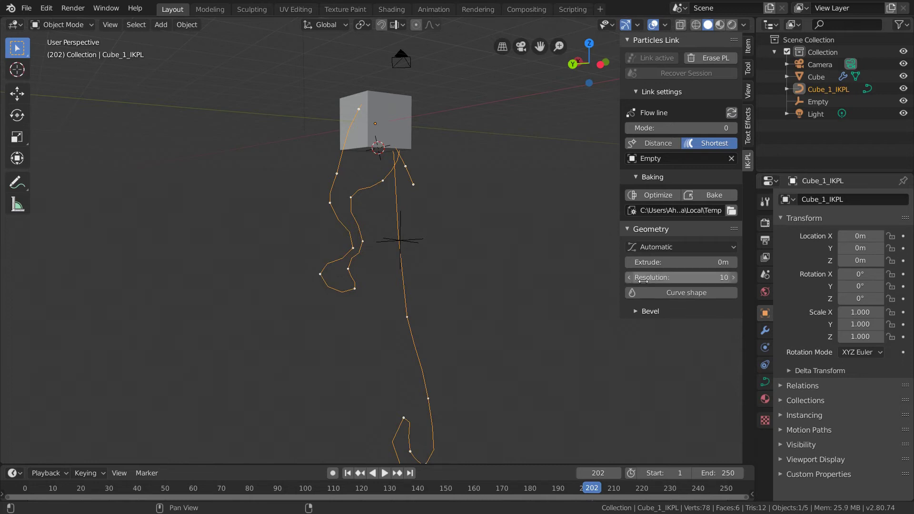
left_click(732, 113)
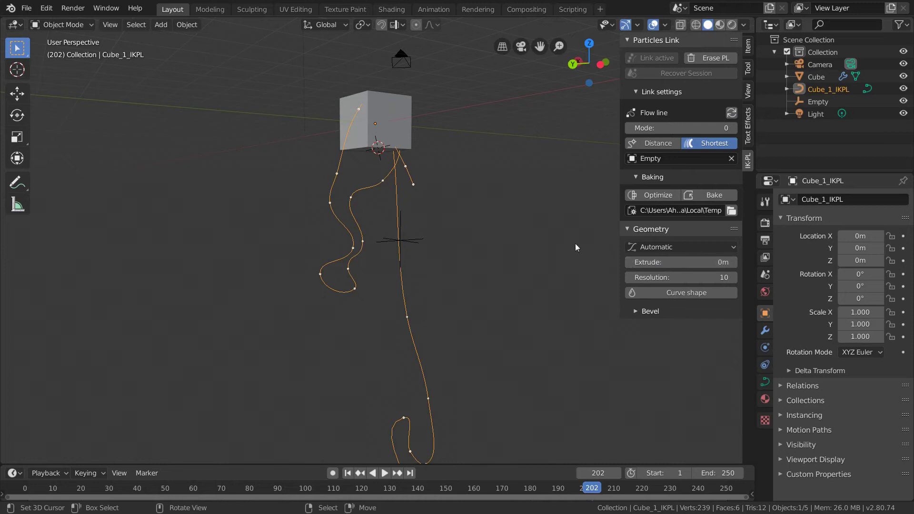
Set Extrude to 0.4 m for flat ribbons and turn on tapering along the flow line
left_click(679, 261)
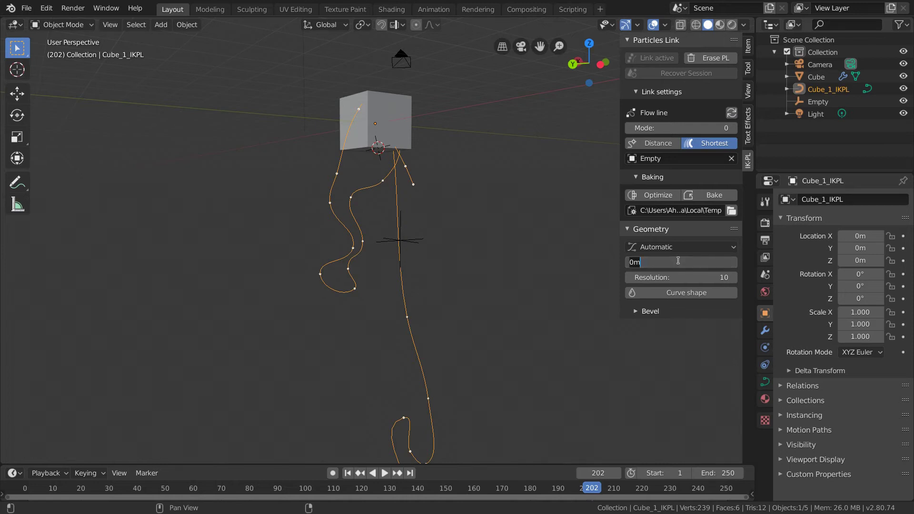
type("0.4")
key("Return")
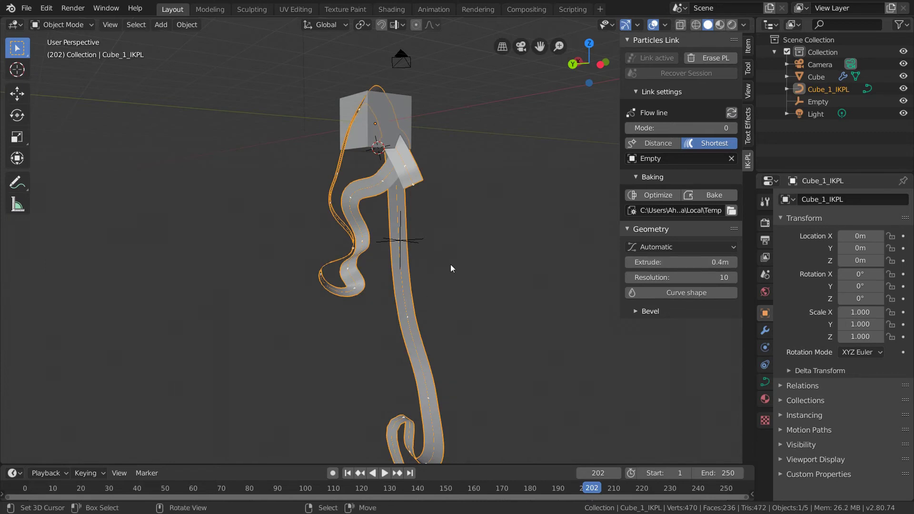
middle_click_drag(451, 264, 261, 267)
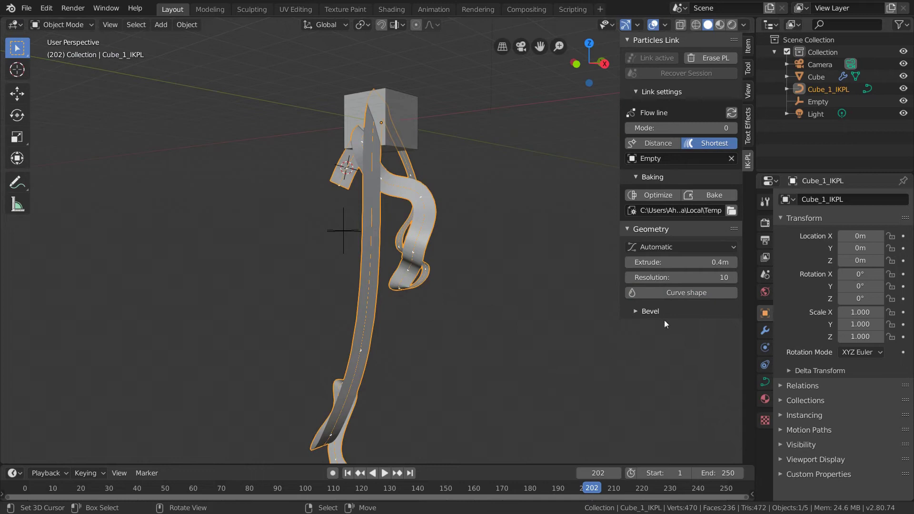
left_click(682, 292)
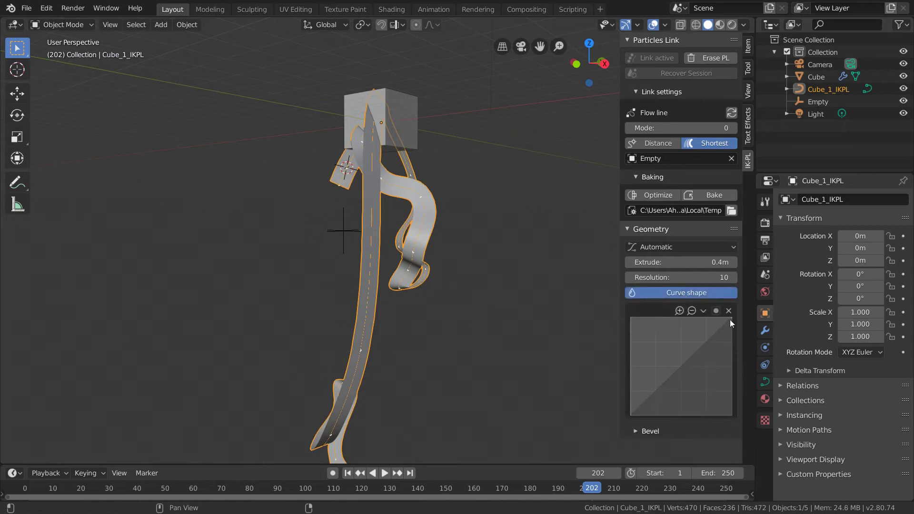
left_click_drag(732, 318, 732, 387)
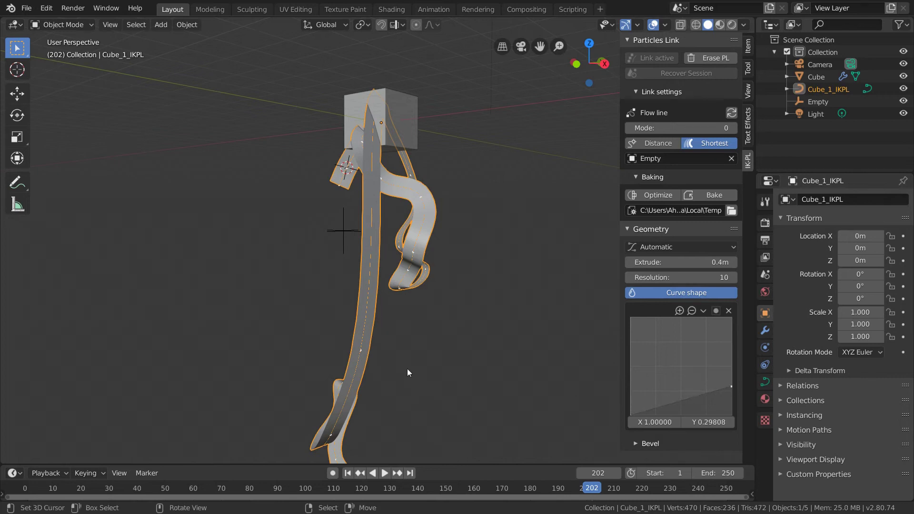
middle_click_drag(408, 362, 398, 208, "shift")
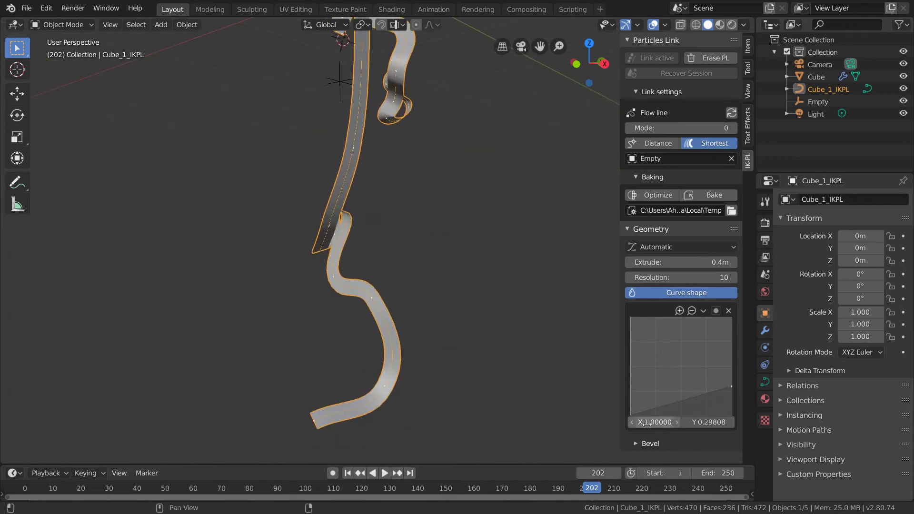
left_click(683, 408)
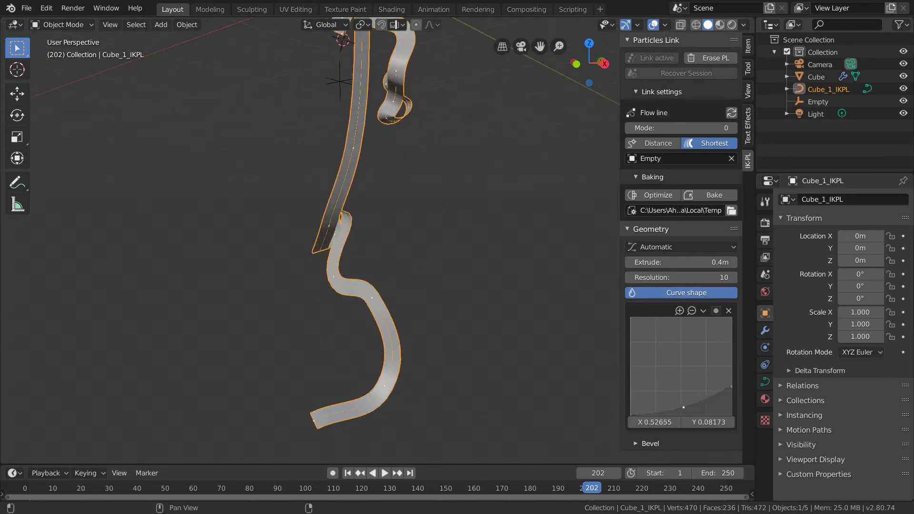
left_click(732, 113)
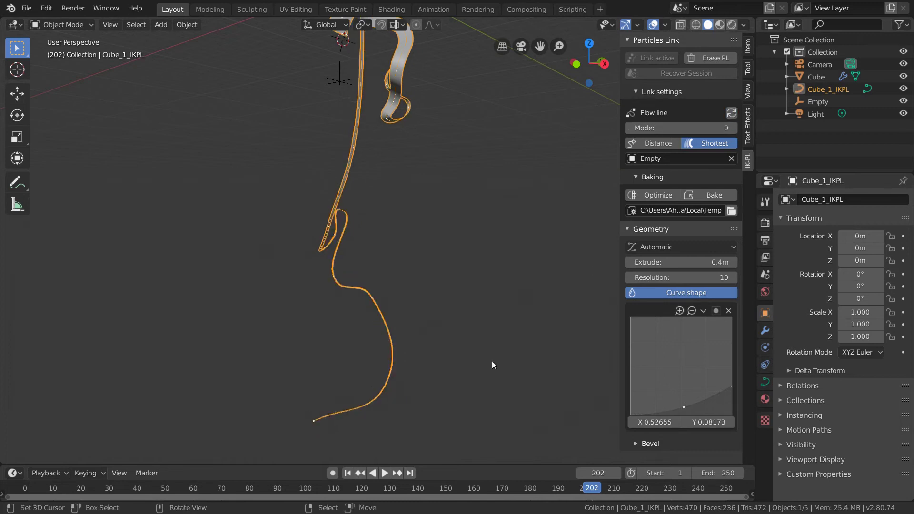
middle_click_drag(458, 86, 468, 279, "shift")
key("ctrl+z")
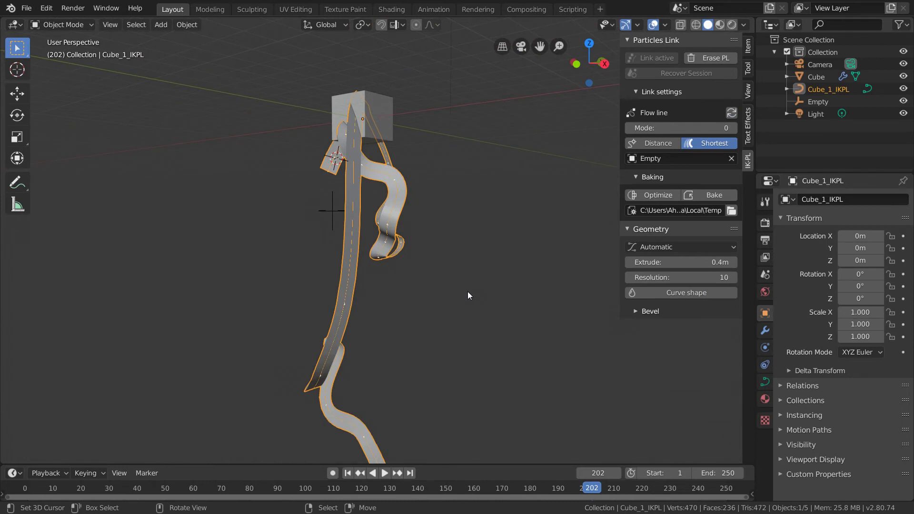
Add a Bezier circle at a chosen spot in the scene
left_click(194, 191)
key("shift+a")
mouse_move(244, 252)
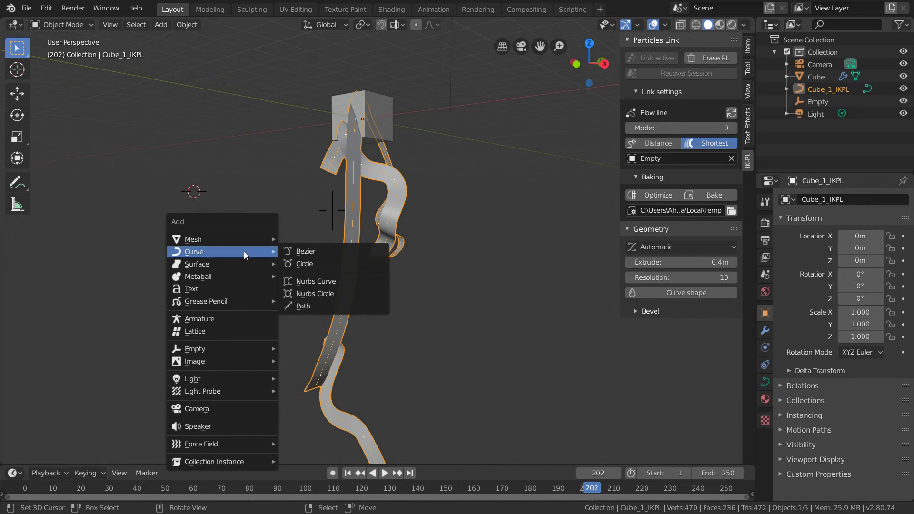
left_click(315, 264)
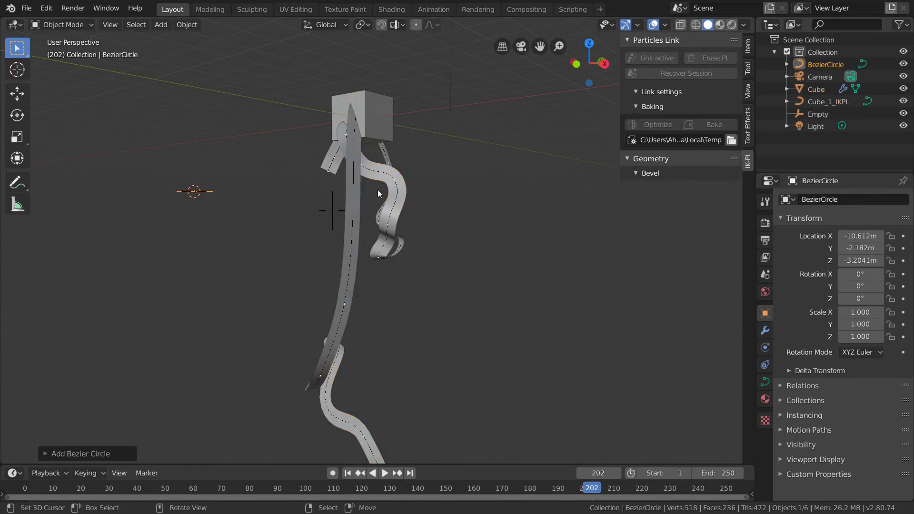
Set Cube_1_IKPL's bevel object to BezierCircle so the flow lines become round tubes
left_click(395, 190)
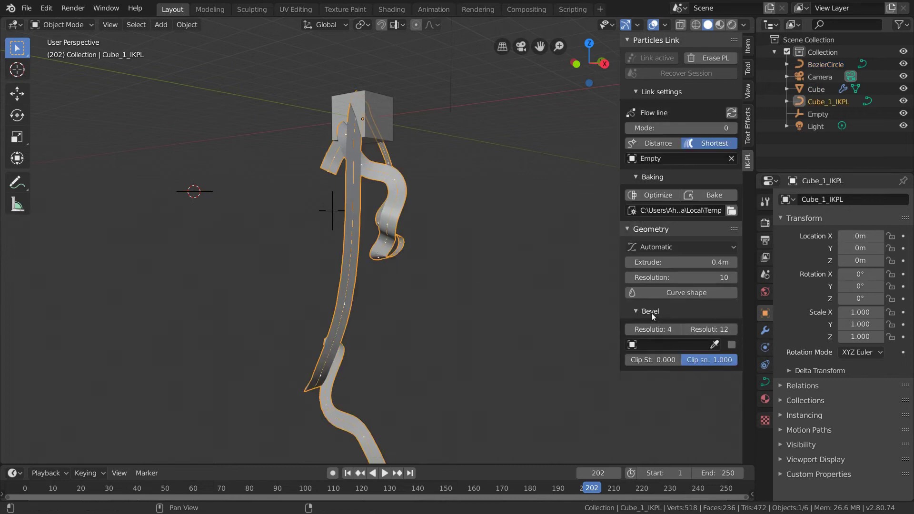
left_click(691, 344)
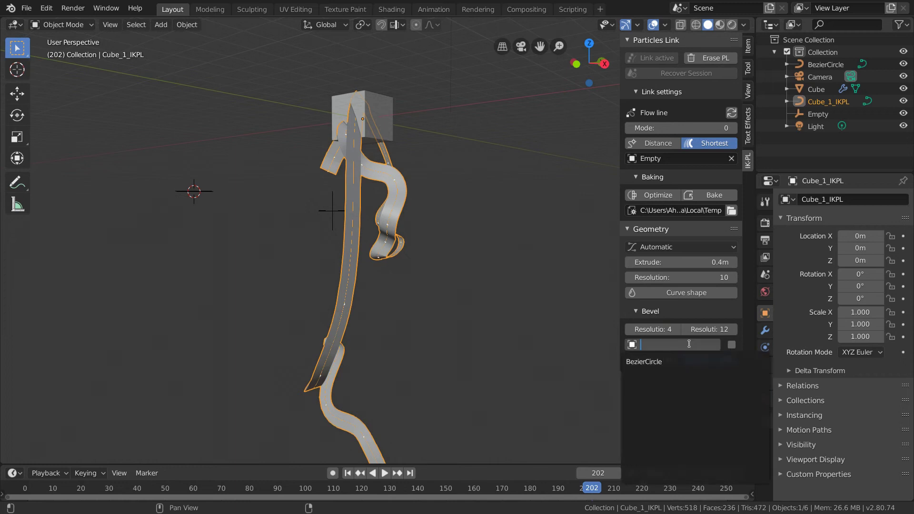
left_click(668, 361)
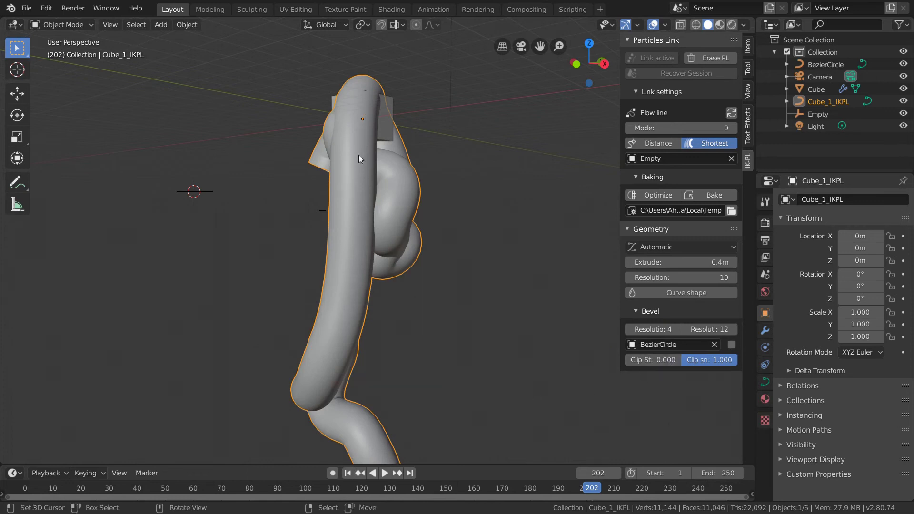
mouse_move(323, 255)
middle_mouse_down()
mouse_move(405, 262)
mouse_move(326, 267)
middle_mouse_up()
Scale the BezierCircle's points down to about half in edit mode to thin the tubes
left_click(163, 182)
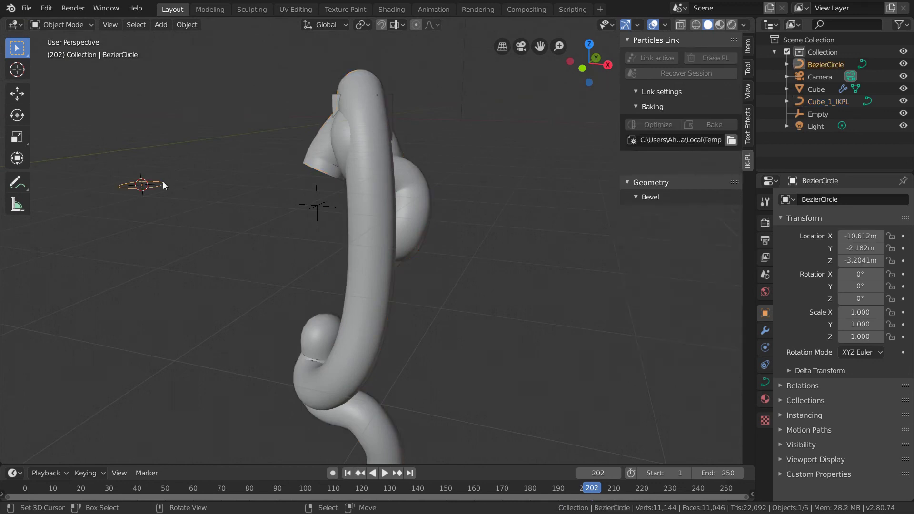
key("Tab")
middle_click_drag(213, 210, 253, 350)
key("s")
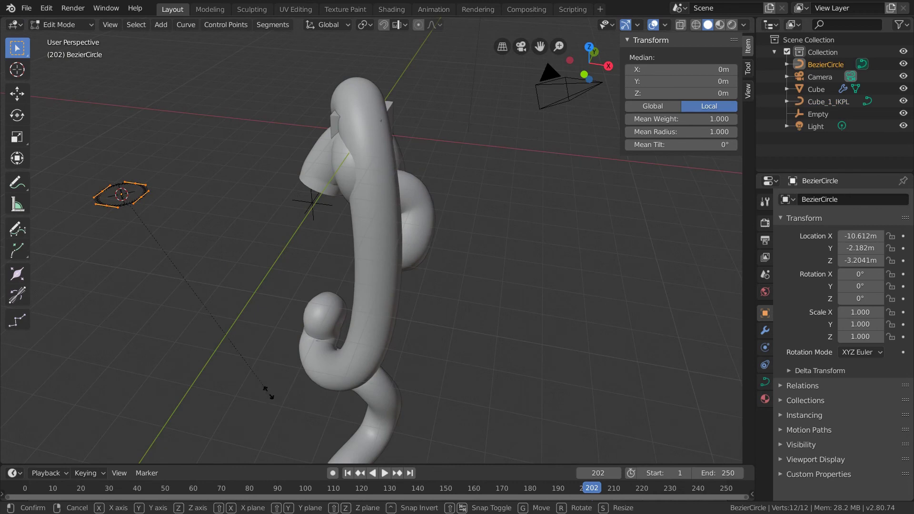
left_click(177, 254)
key("Tab")
middle_click_drag(291, 350, 378, 333)
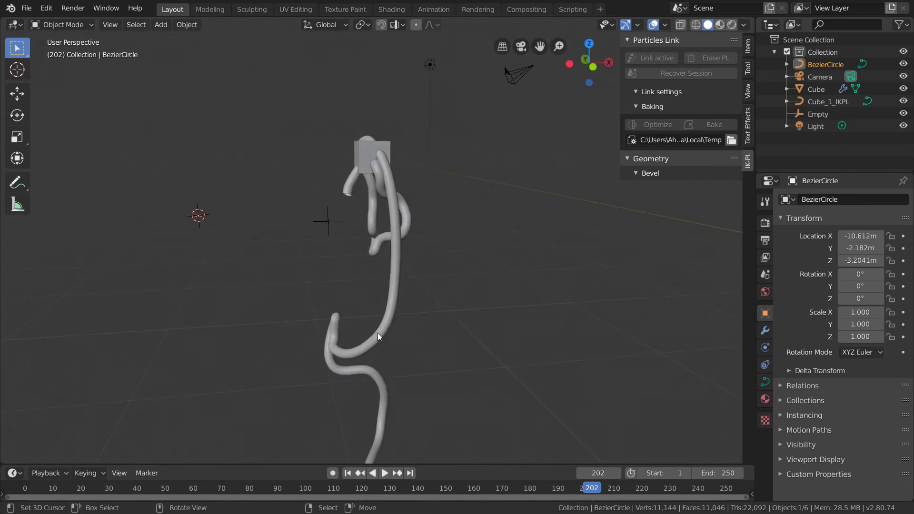
Play the animation to preview the tubes growing, orbiting around them
left_click(384, 473)
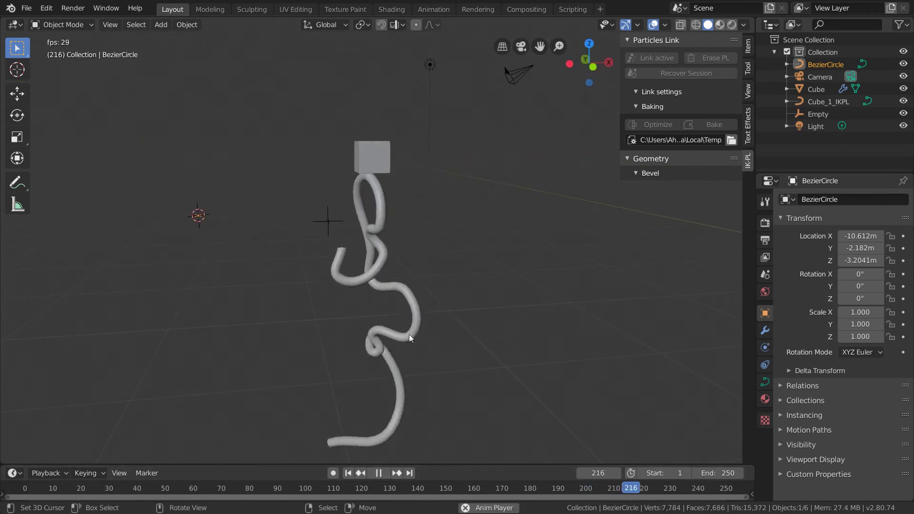
middle_click_drag(410, 334, 359, 347)
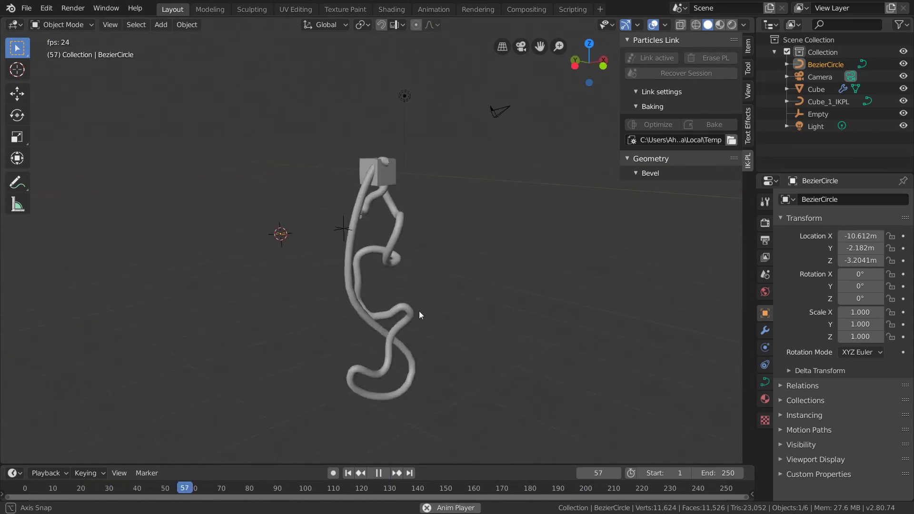
middle_click_drag(419, 310, 340, 385)
key("space")
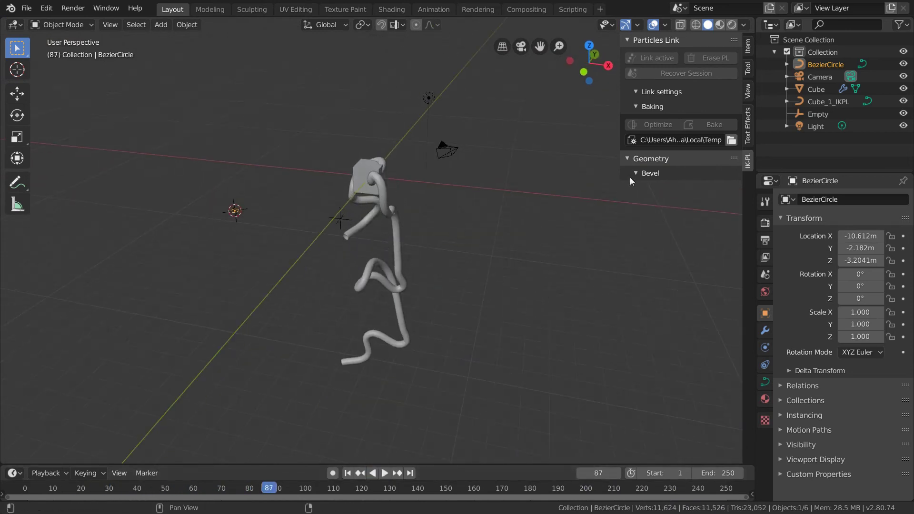
Trim Cube_1_IKPL's clip end to 0.790 and its start slightly, then replay
left_click(389, 239)
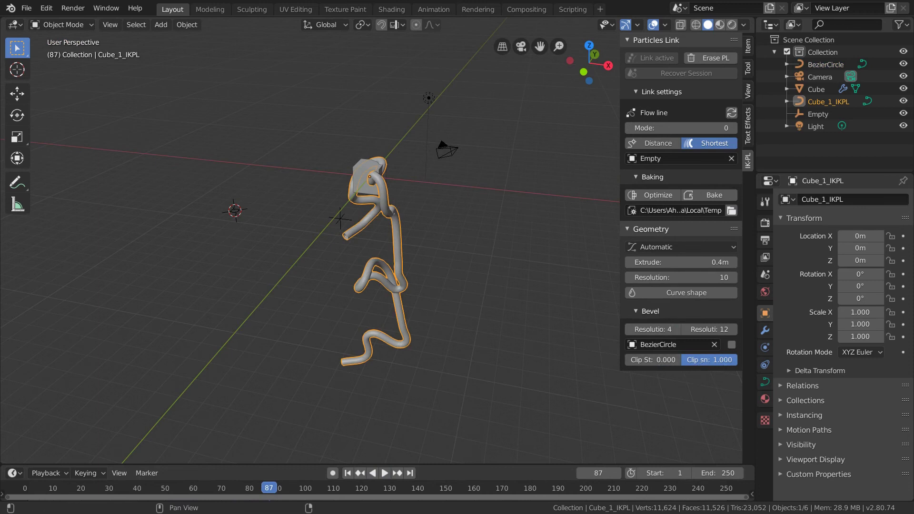
mouse_move(734, 361)
left_mouse_down()
mouse_move(688, 363)
mouse_move(736, 363)
left_mouse_up()
mouse_move(662, 362)
left_mouse_down()
mouse_move(669, 362)
mouse_move(652, 360)
left_mouse_up()
scroll(501, 315, "up", 5)
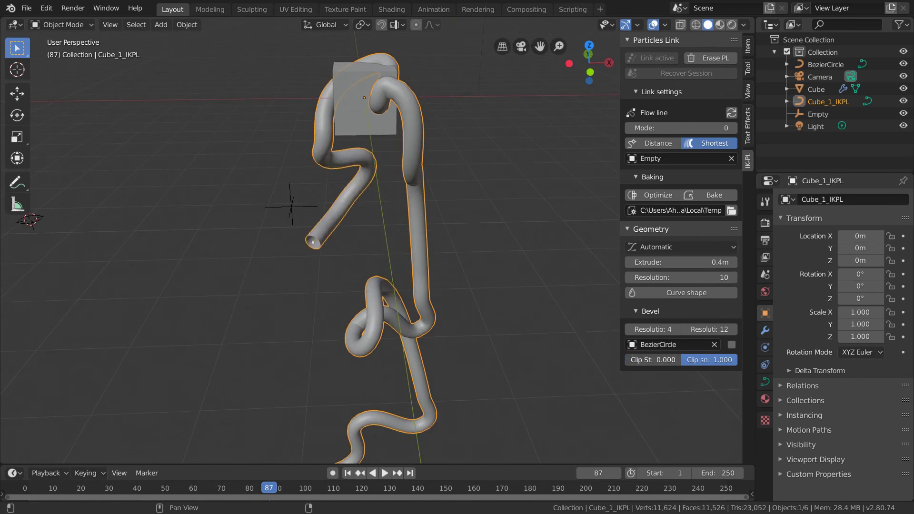
middle_click_drag(460, 396, 452, 296, "shift")
mouse_move(727, 361)
left_mouse_down()
mouse_move(717, 360)
mouse_move(736, 360)
left_mouse_up()
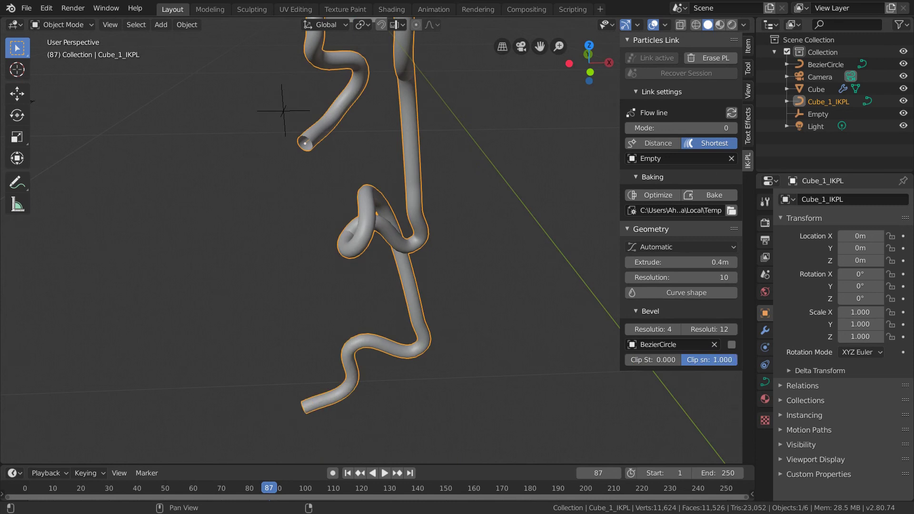
middle_click_drag(522, 351, 478, 338)
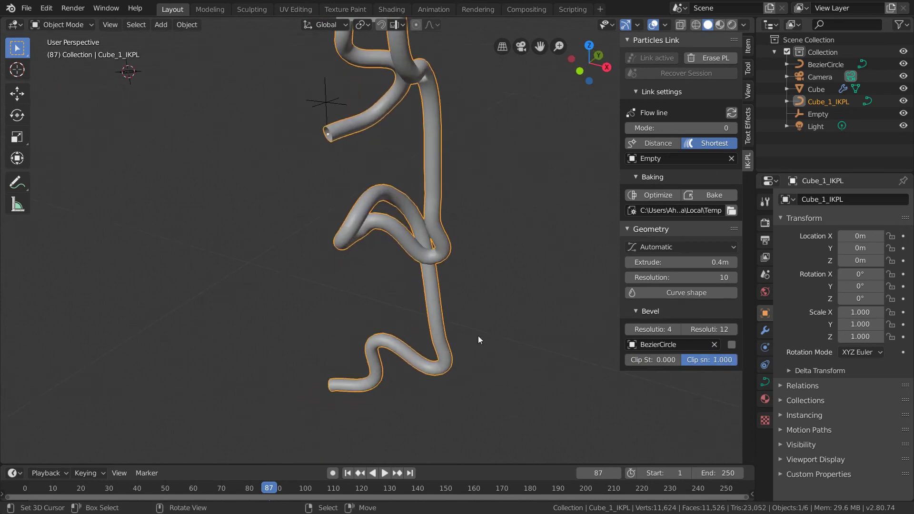
key("space")
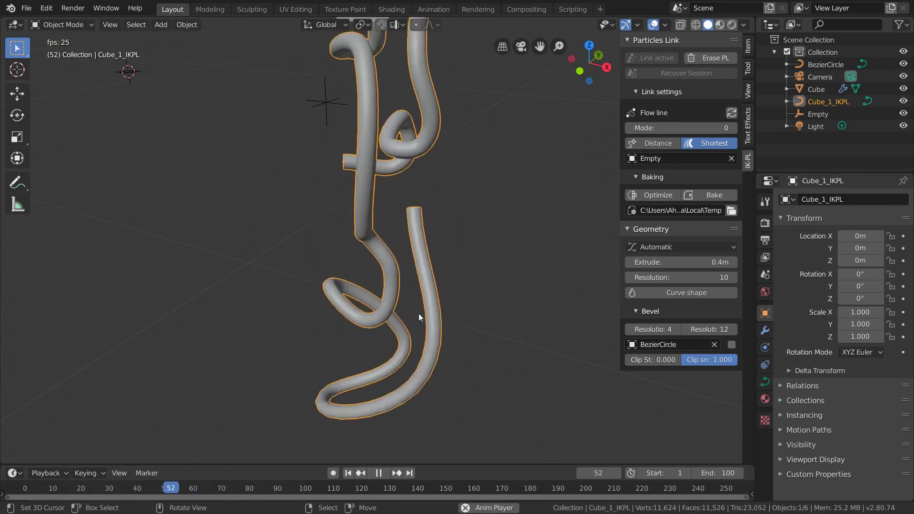
Stop playback, bake the tubes into Cube_1_IKPL_Baked and select that object
left_click(378, 473)
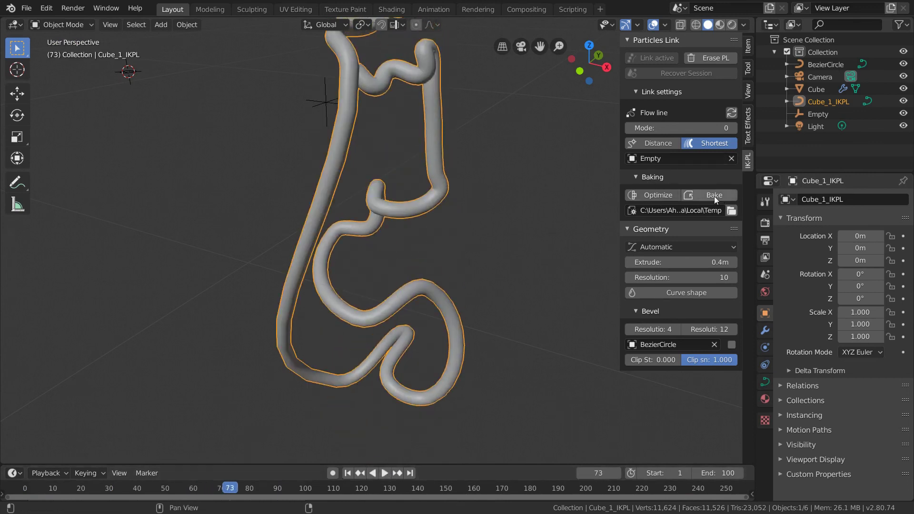
left_click(715, 196)
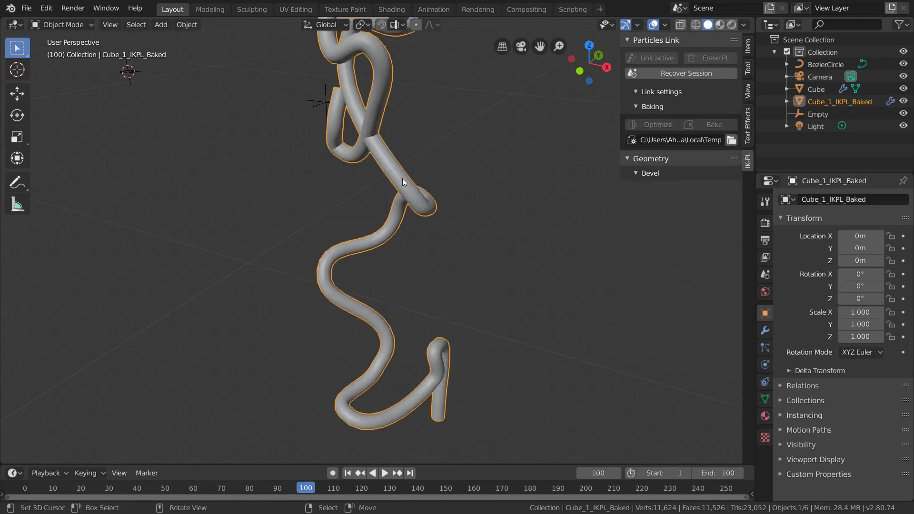
left_click(850, 101)
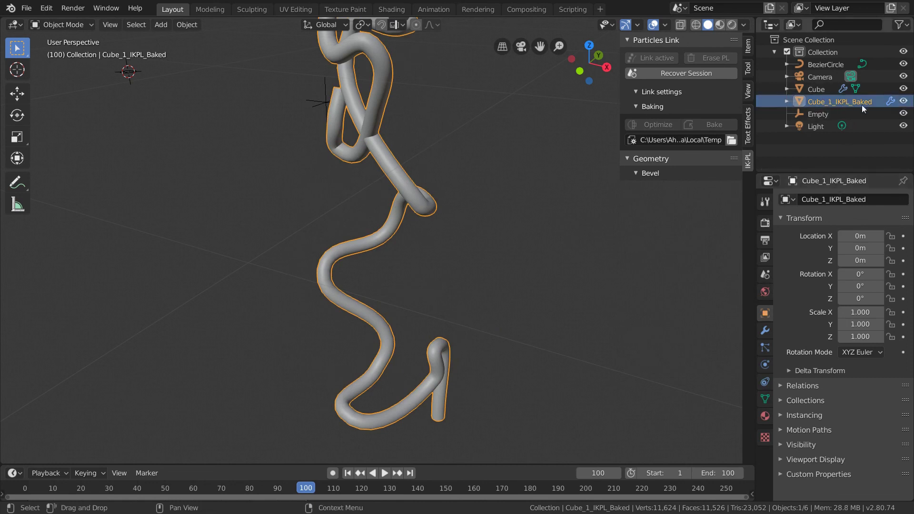
Turn off Override Frame on Cube_1_IKPL_Baked's cache modifier and test playback
left_click(765, 330)
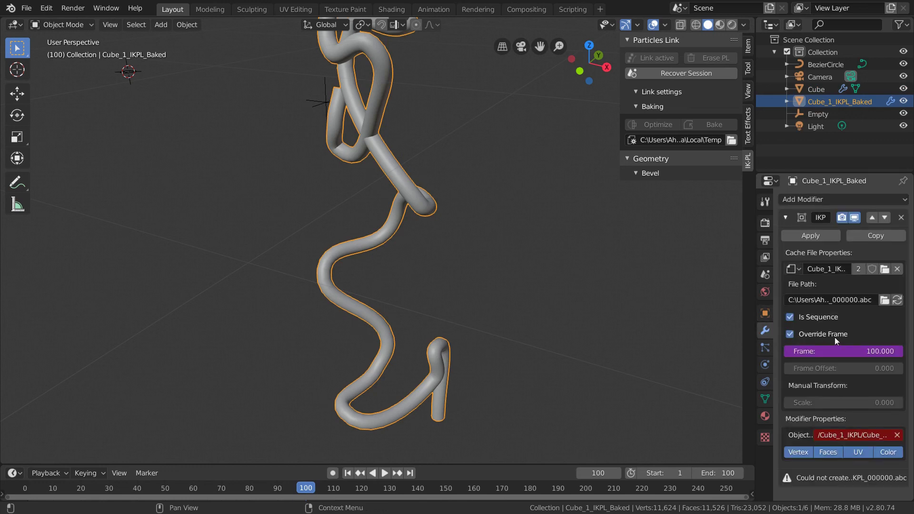
left_click(791, 333)
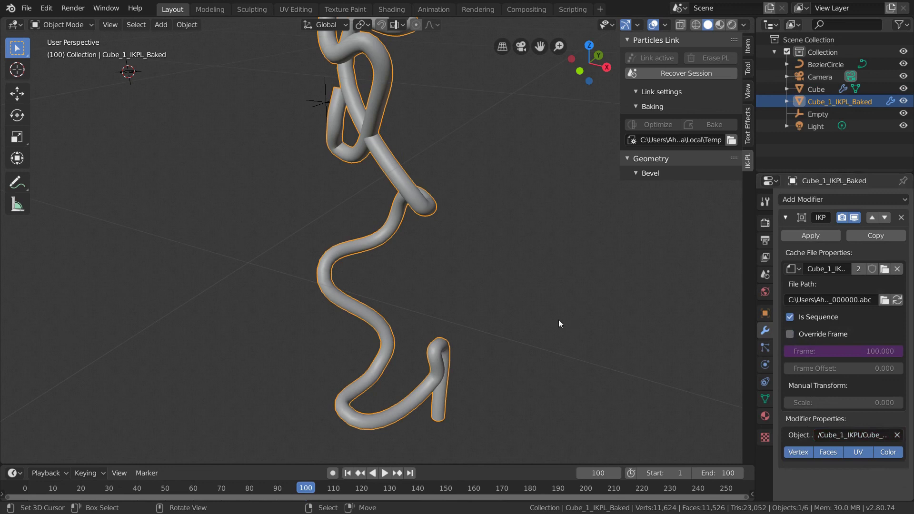
left_click(384, 472)
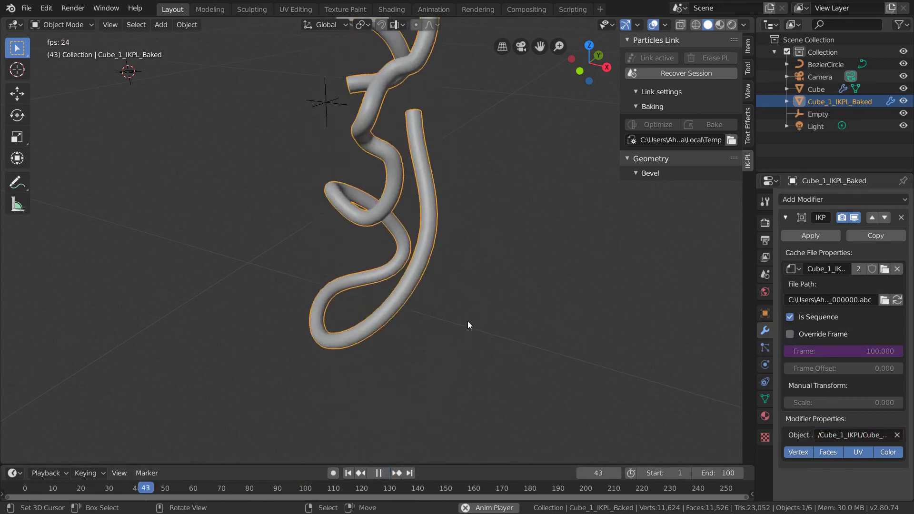
left_click(379, 474)
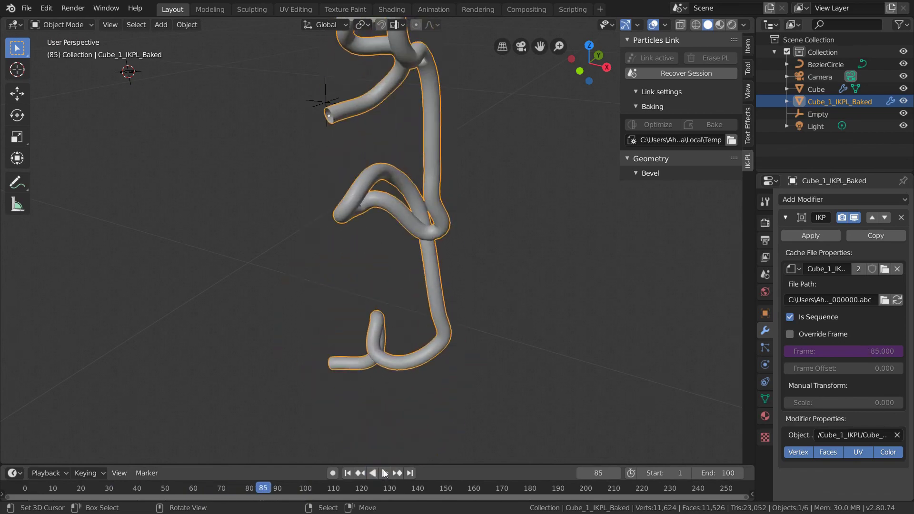